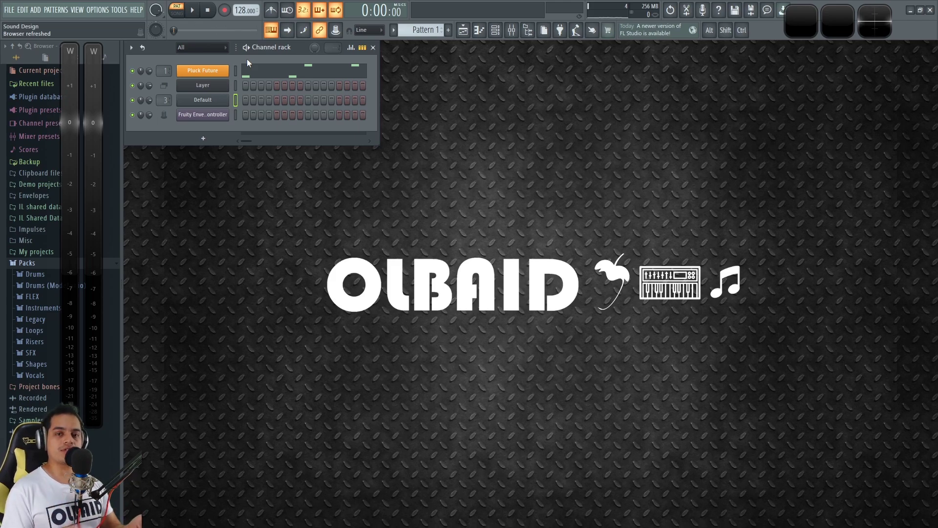
- Open the Pluck Future channel and the mixer, then play the pattern with Insert 1's Fruity Reeverb 2 bypassed
click(214, 71)
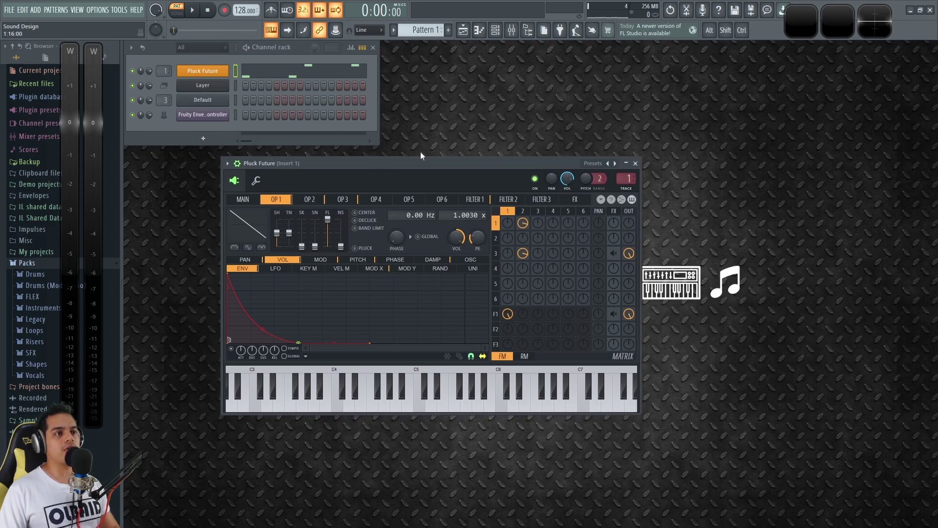
key(F9)
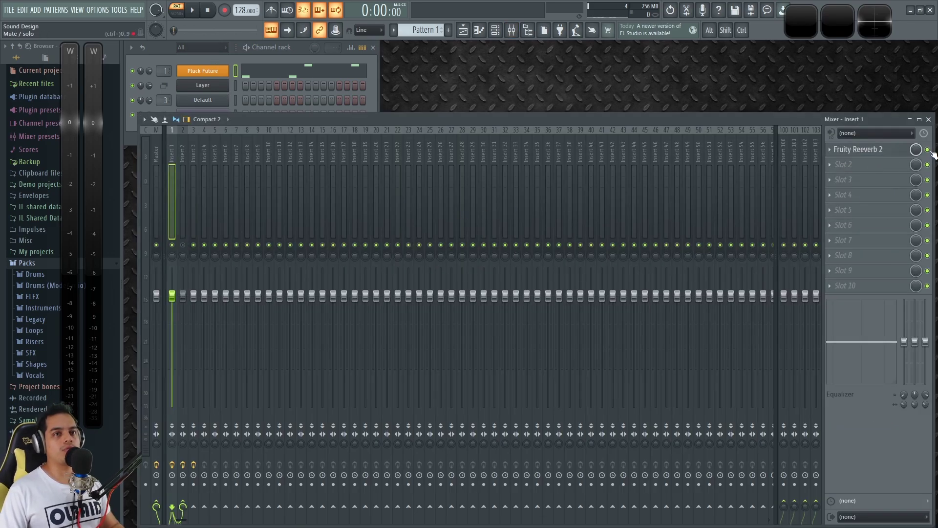
key(space)
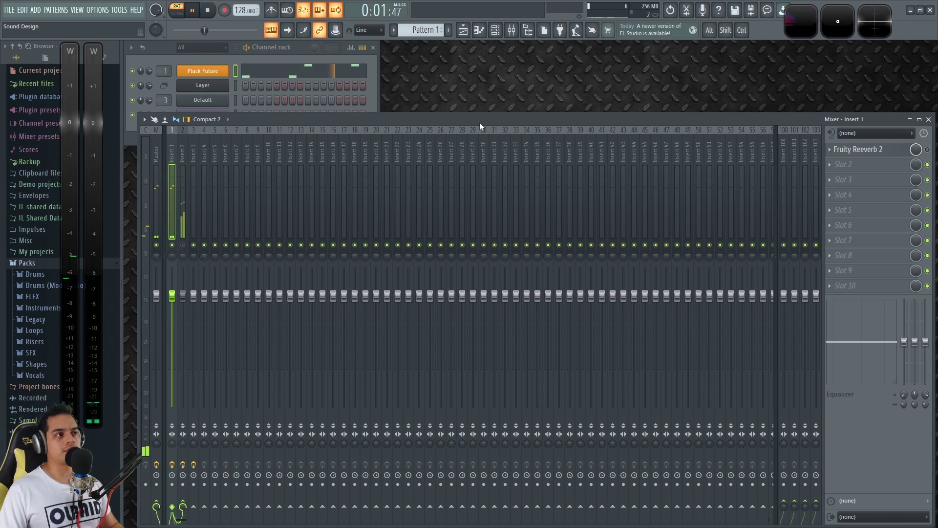
key(space)
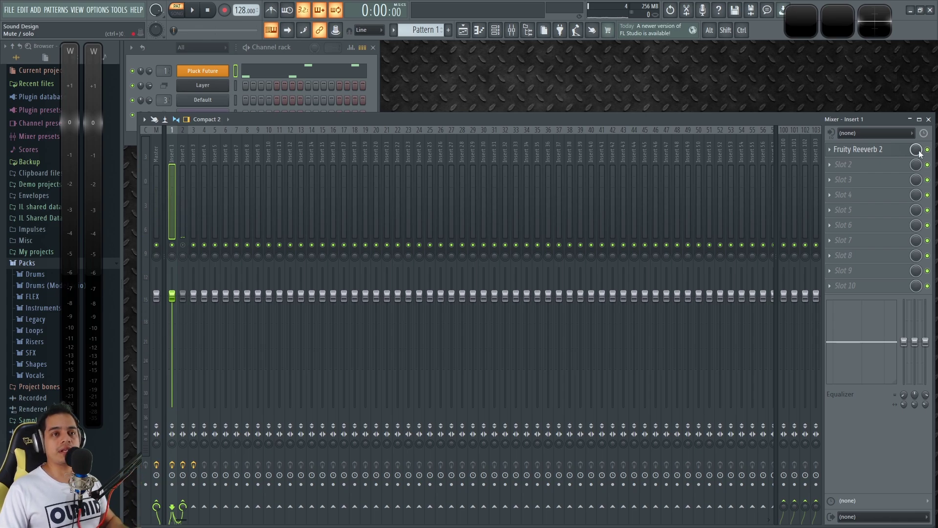
- Set the room size of Insert 1's Fruity Reeverb 2 to 80 and play the pattern
click(874, 149)
drag(768, 161, 614, 151)
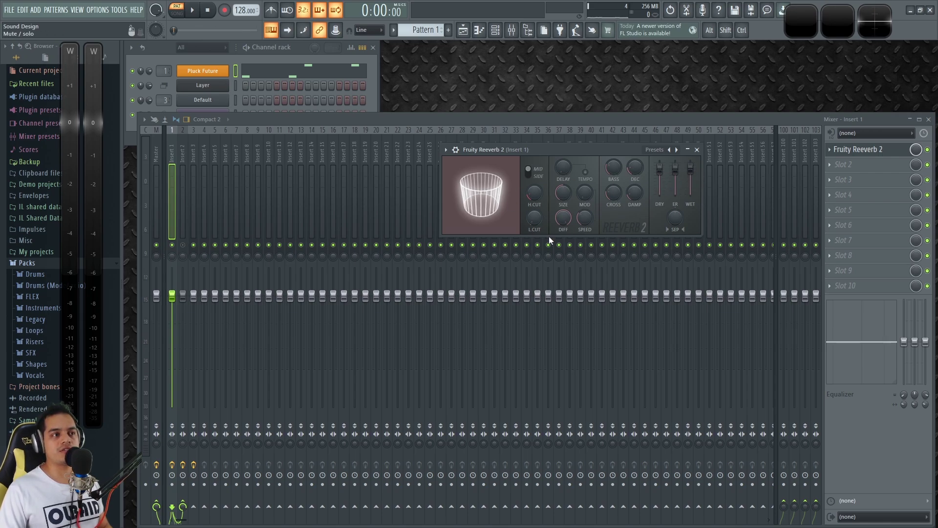
drag(563, 194, 564, 181)
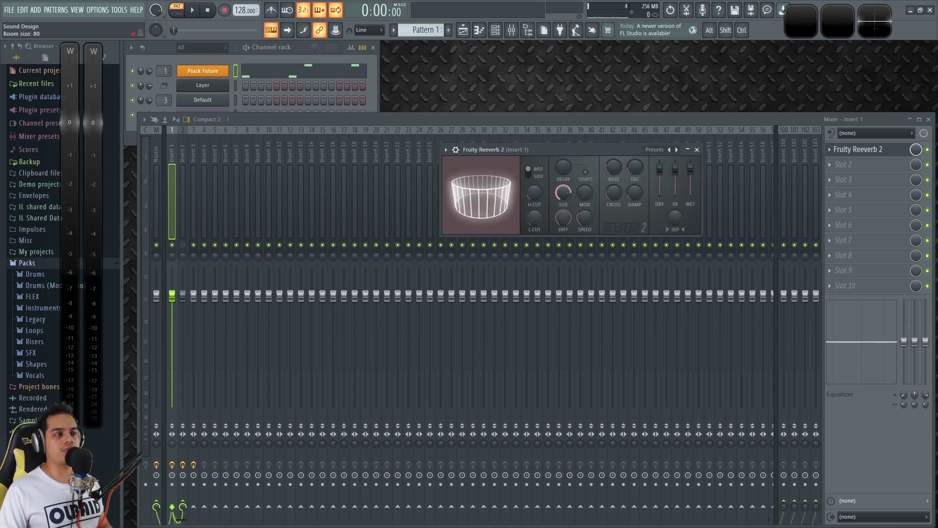
key(space)
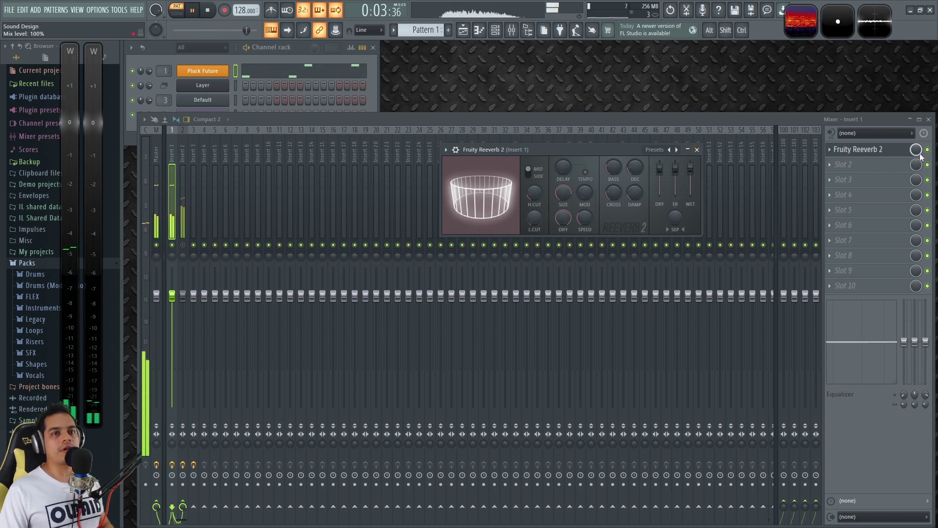
key(Escape)
key(space)
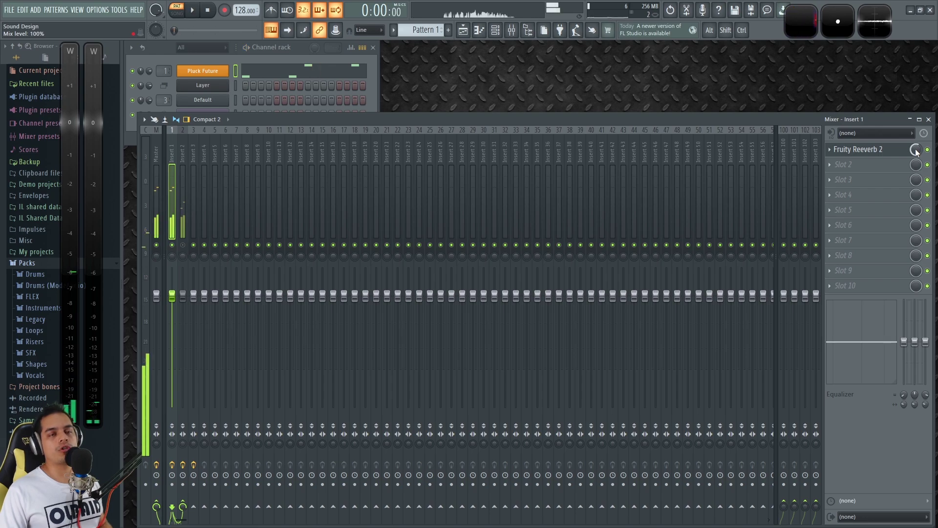
- Disable Fruity Reeverb 2 on Insert 1 and close its window
click(860, 150)
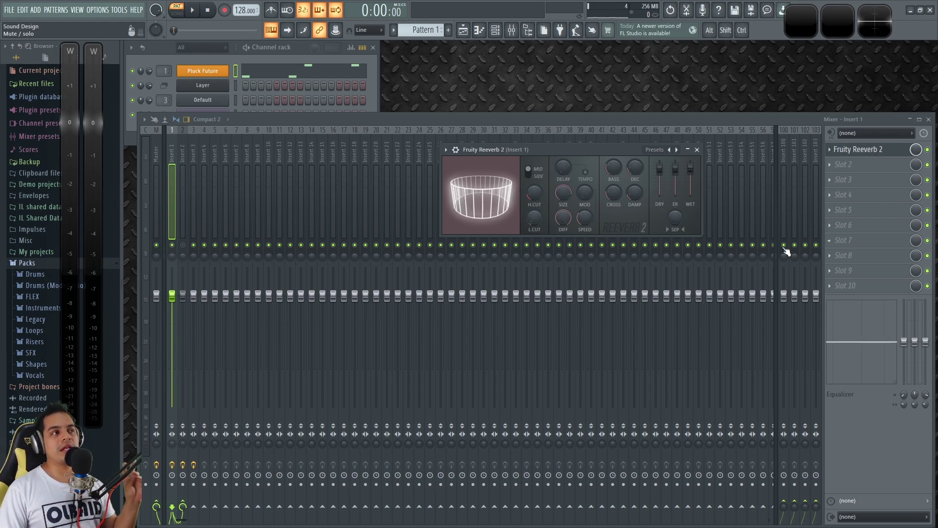
drag(557, 151, 499, 147)
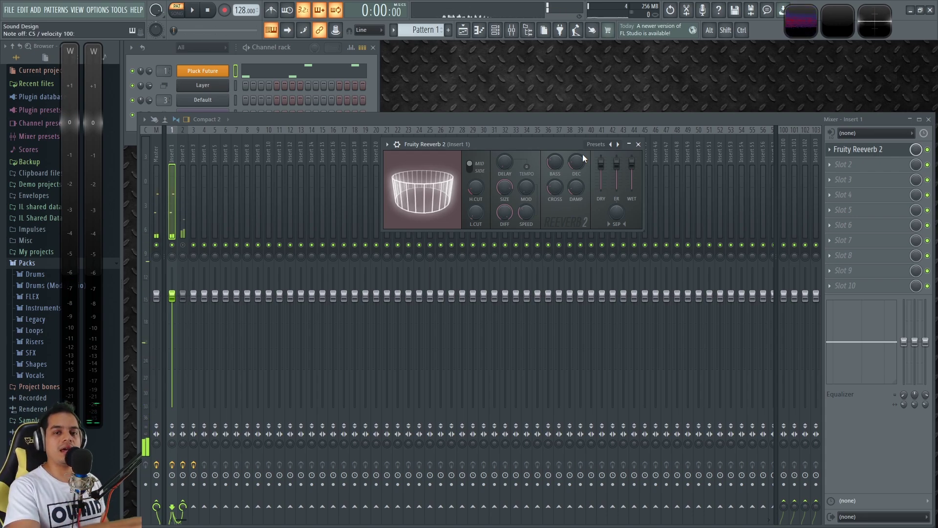
drag(541, 145, 544, 185)
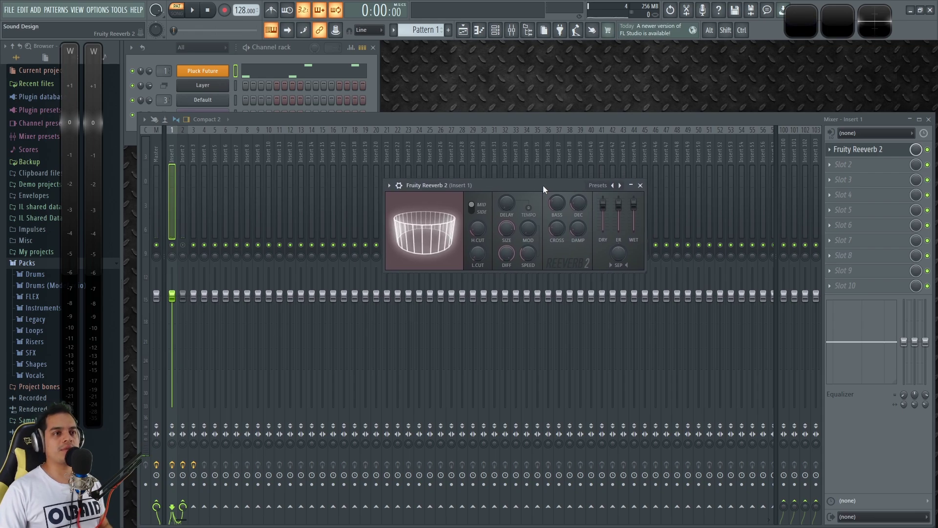
click(927, 149)
click(640, 185)
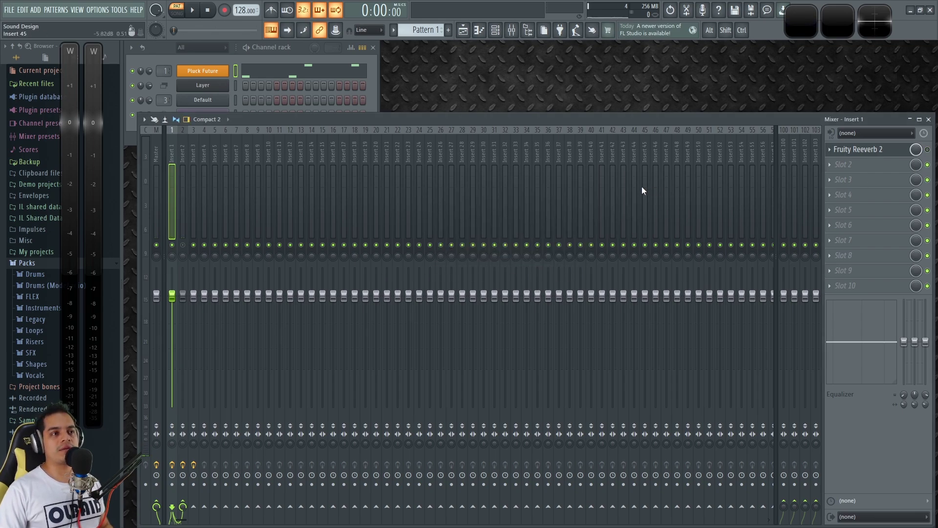
- Remove Insert 1's routing to the Master track
click(181, 146)
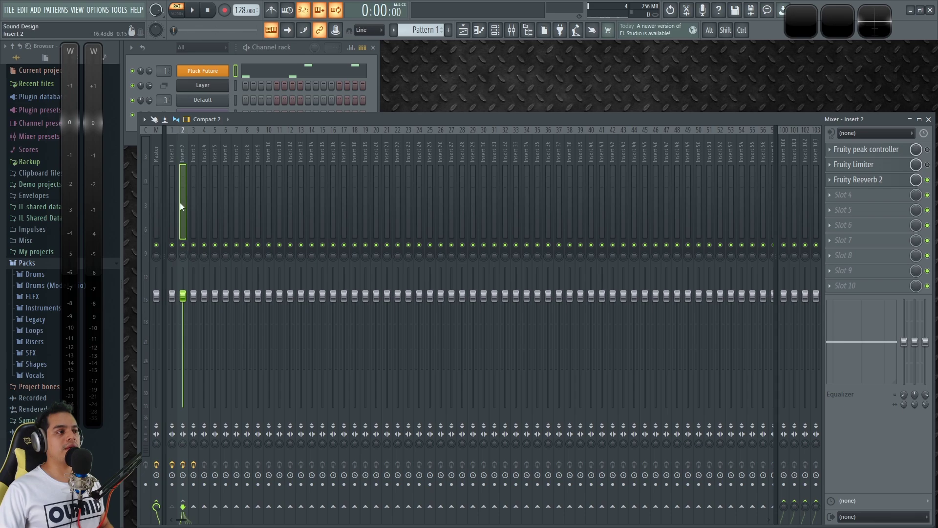
click(172, 146)
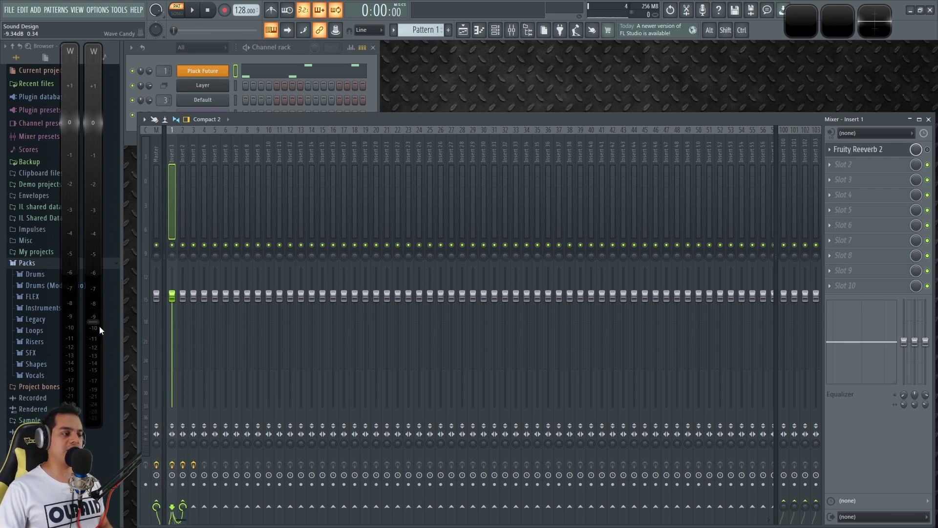
click(157, 504)
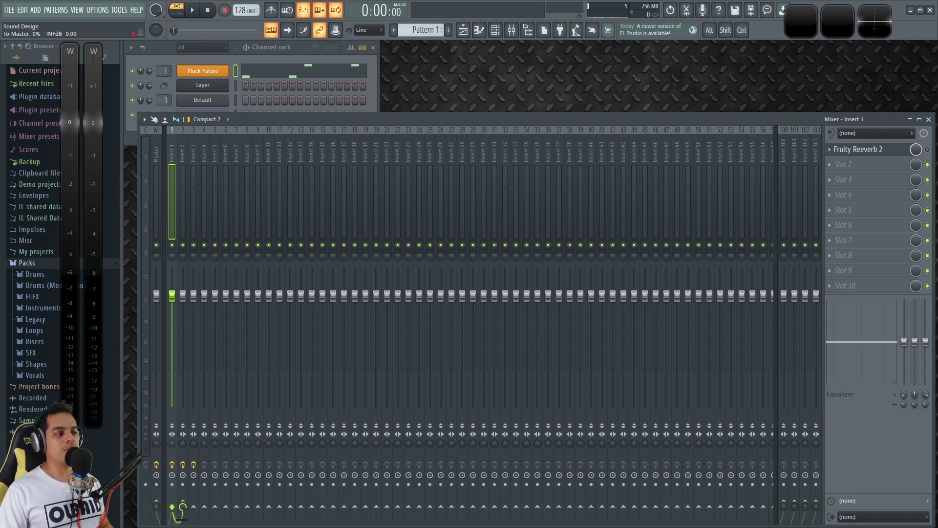
- Raise the Dry level of Insert 2's Fruity Reeverb 2 to 100% and play the pattern
click(184, 146)
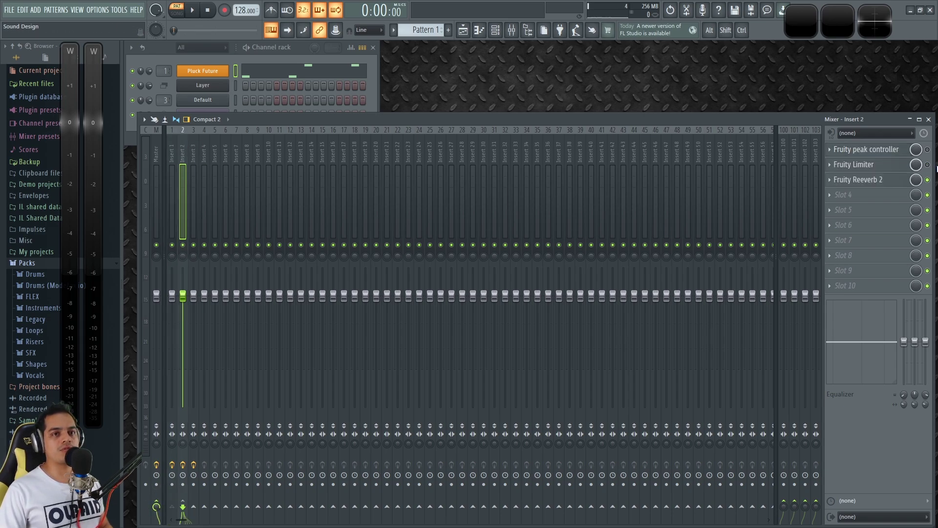
click(928, 180)
click(875, 181)
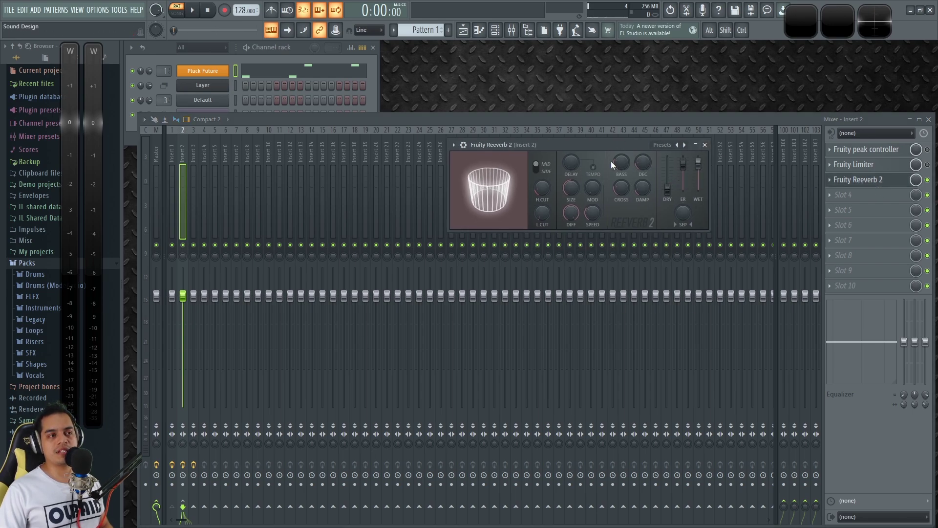
drag(667, 189, 668, 161)
key(space)
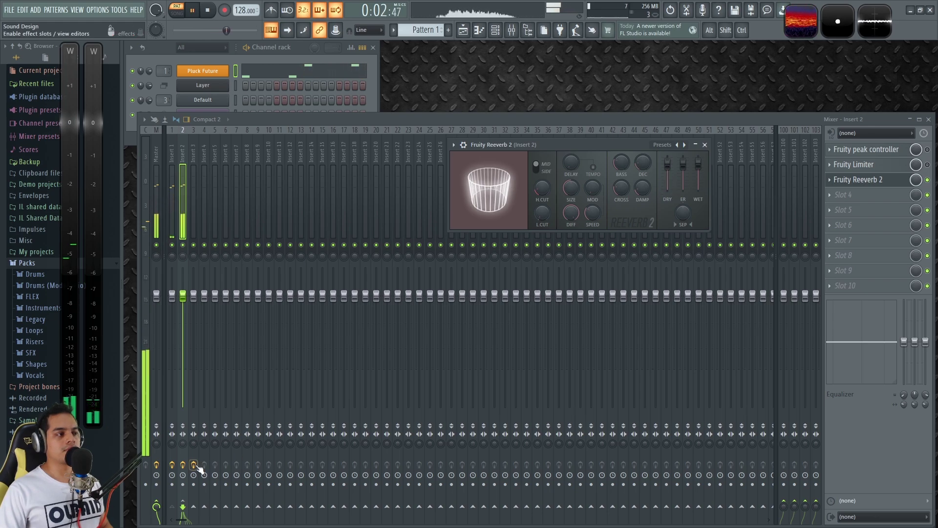
key(space)
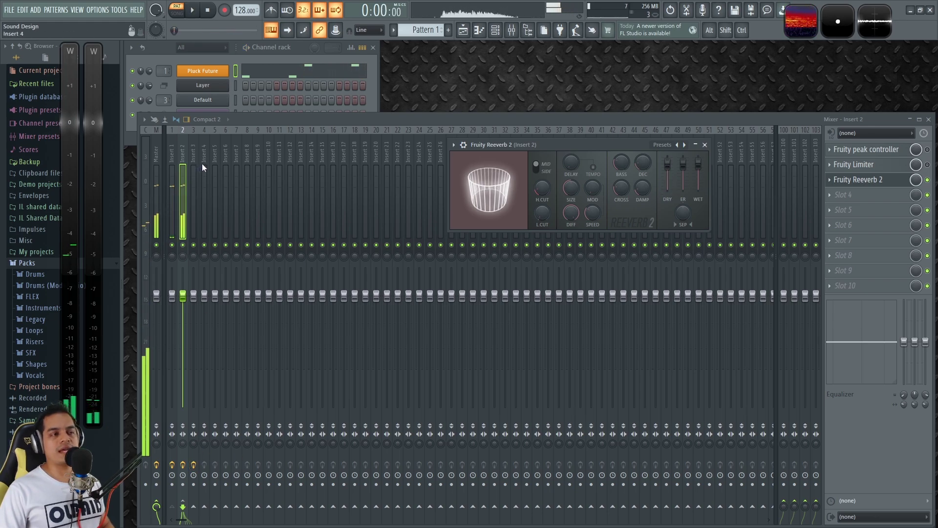
- Lower the Dry level of Insert 2's Fruity Reeverb 2 to its minimum, close the plugin and play the pattern
click(172, 150)
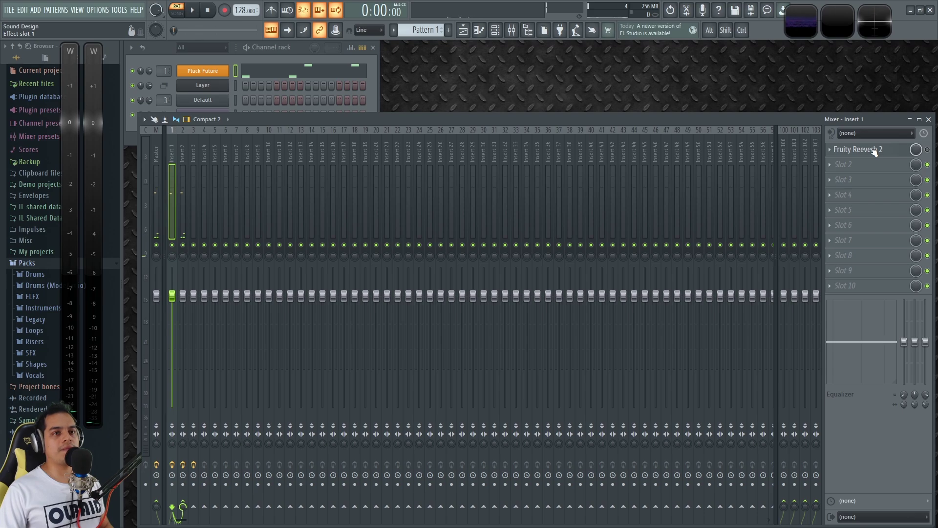
click(185, 169)
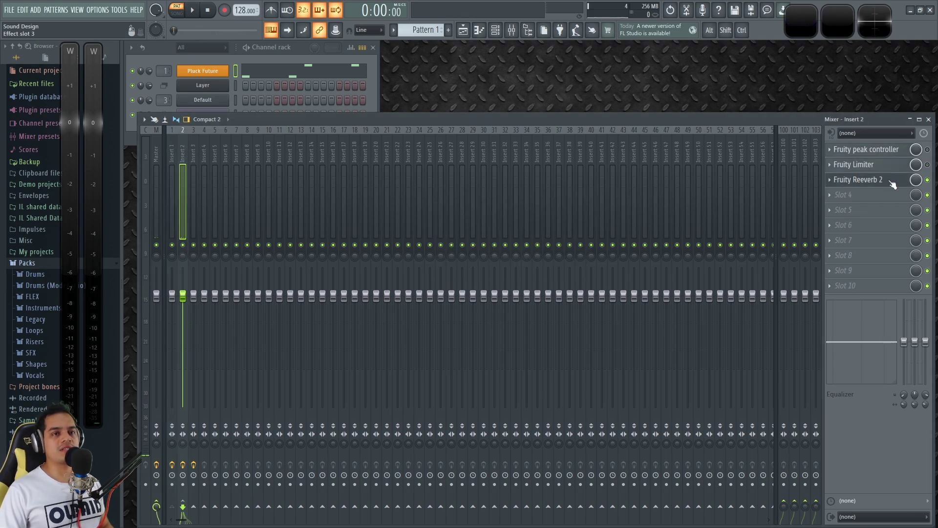
click(889, 180)
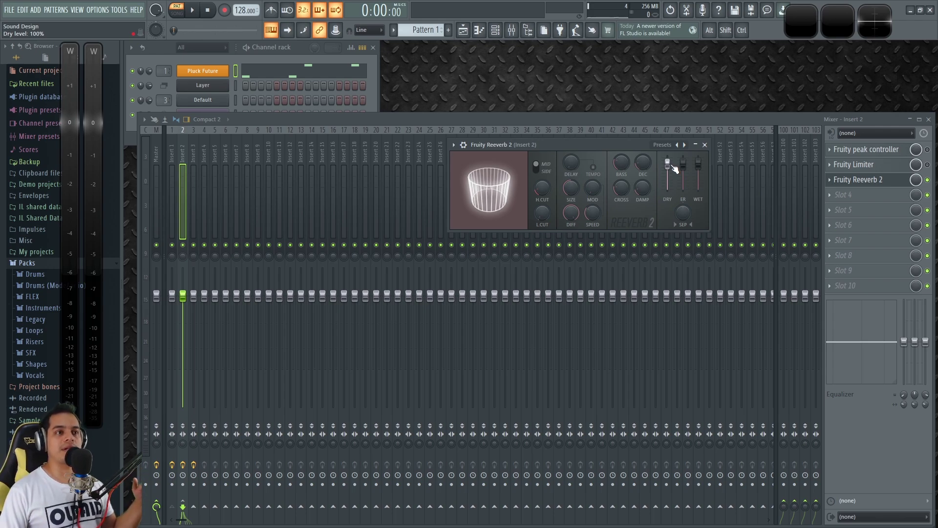
drag(673, 165, 671, 188)
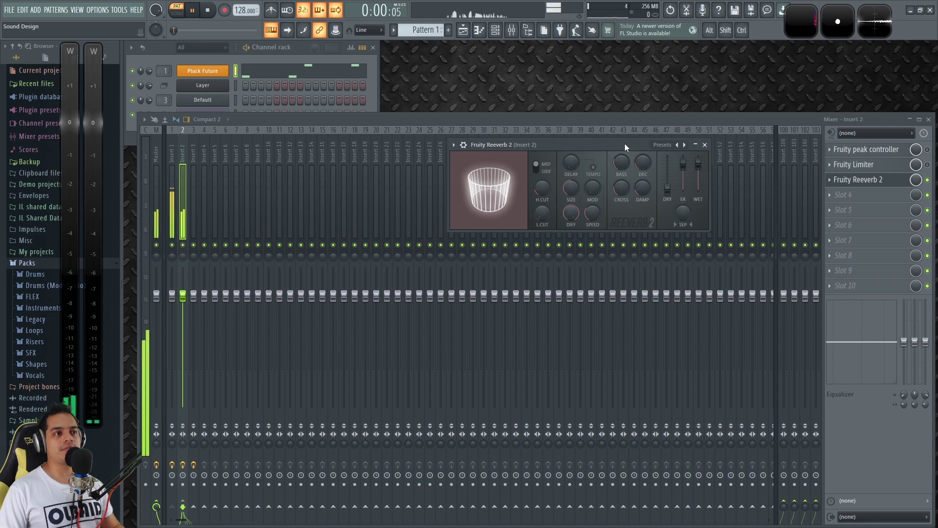
drag(622, 143, 635, 162)
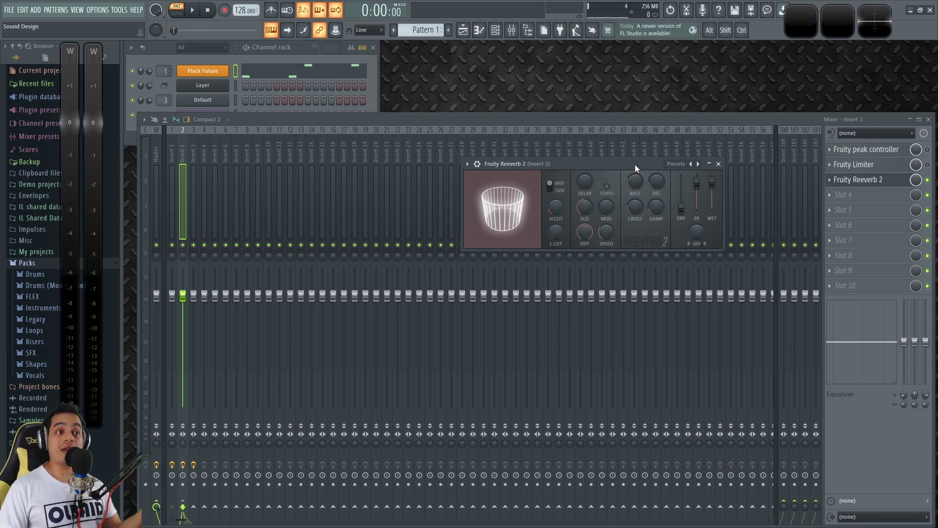
click(718, 163)
key(space)
key(space)
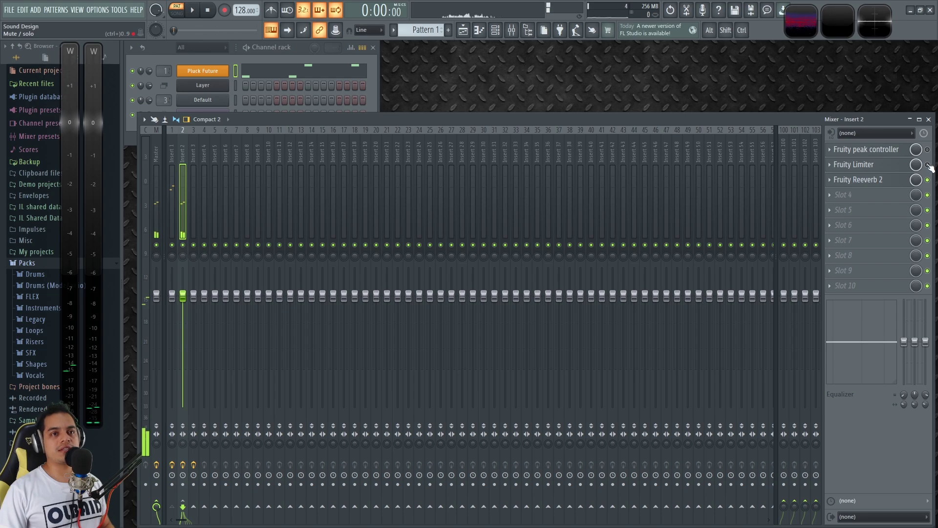
- Enable and open Fruity Limiter on Insert 2, and detach its window from the main window
click(869, 166)
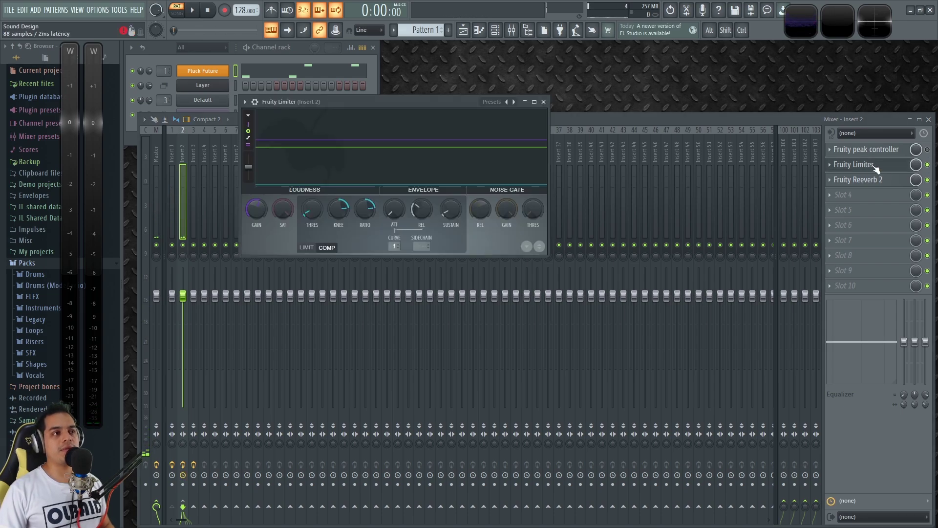
drag(395, 100, 523, 152)
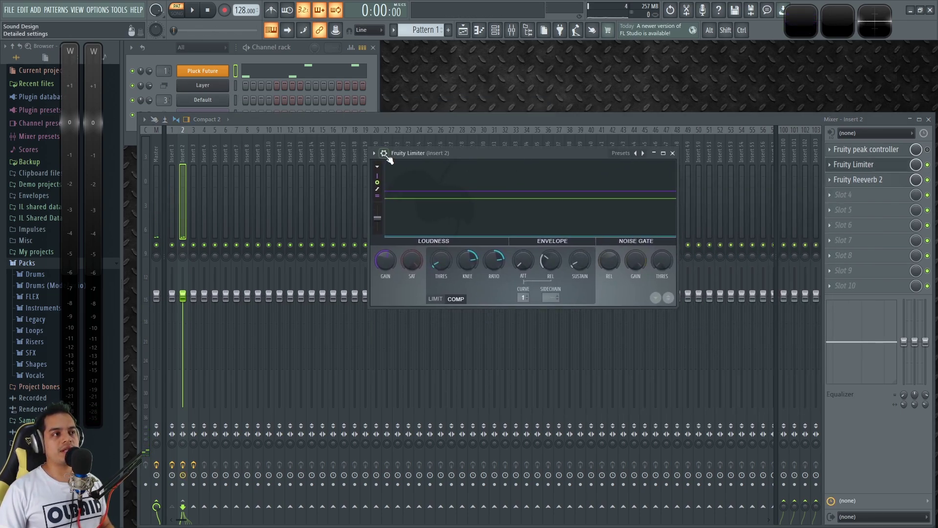
click(373, 152)
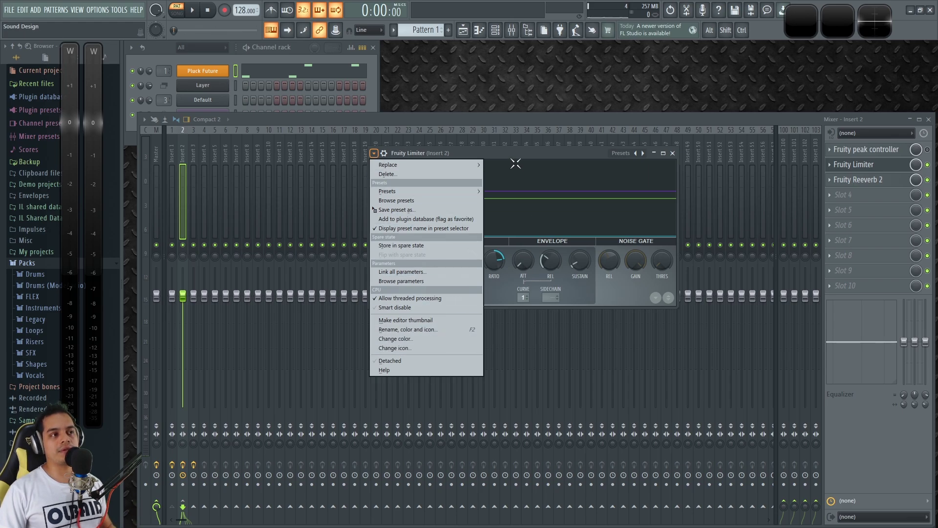
click(392, 361)
drag(491, 154, 512, 102)
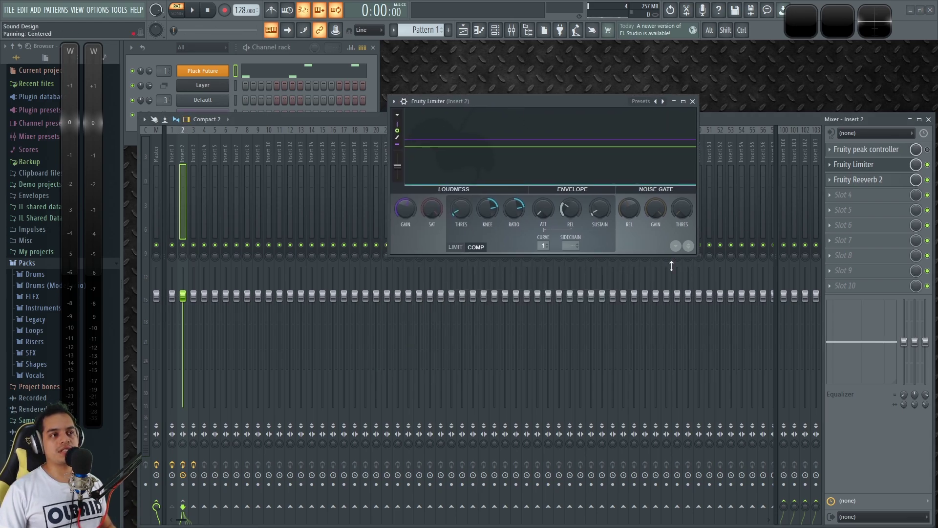
- Enlarge the Fruity Limiter window and play the pattern with Insert 2's Fruity Reeverb 2 bypassed
drag(696, 264, 755, 290)
key(space)
drag(653, 101, 590, 85)
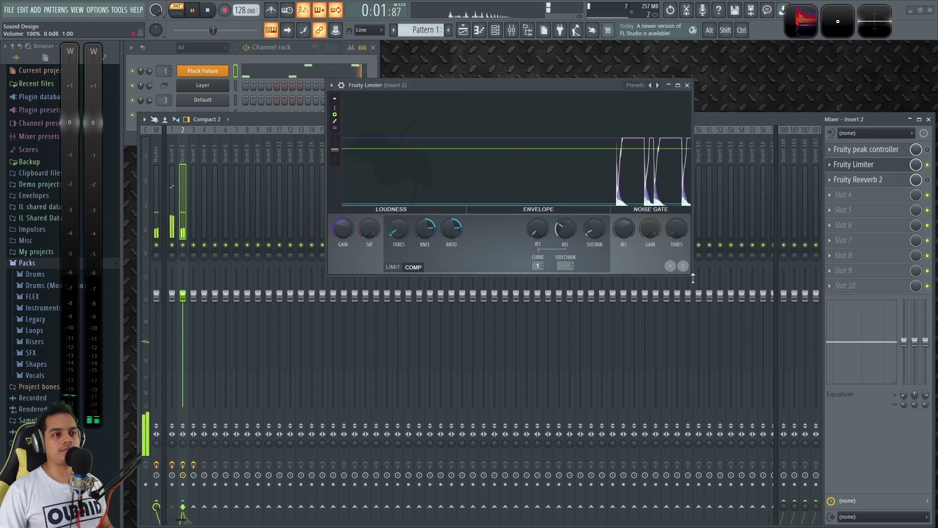
drag(692, 278, 779, 365)
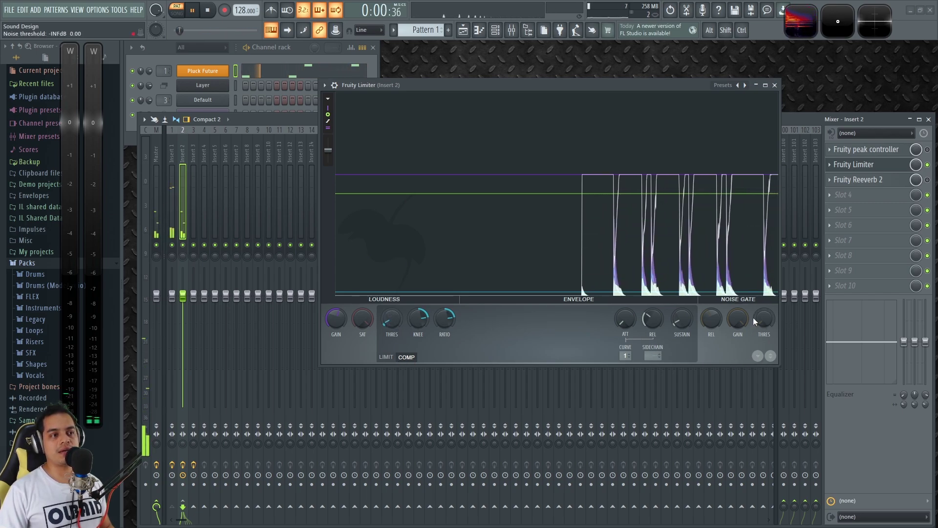
key(space)
drag(755, 321, 704, 275)
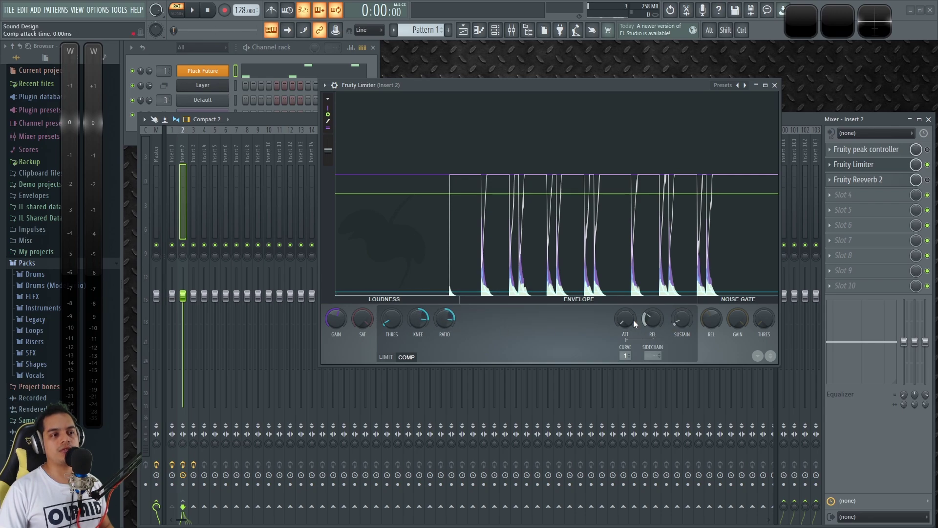
- Adjust the limiter's compressor Sustain to 0.56 ms while playing the pattern
key(space)
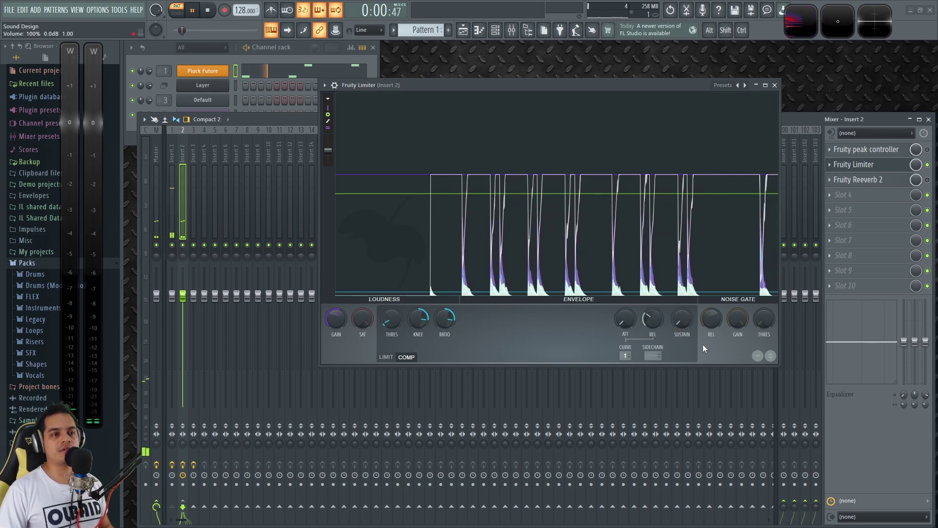
drag(684, 321, 684, 319)
key(space)
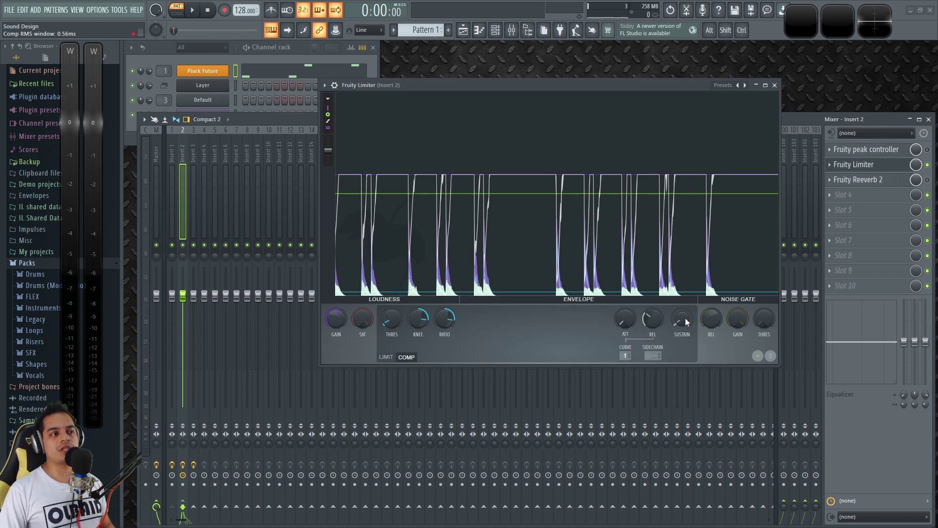
key(space)
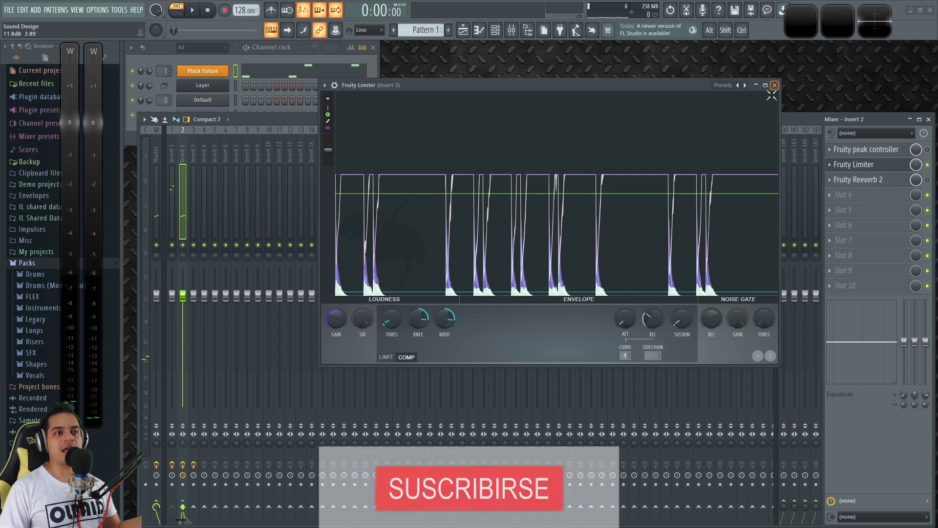
- Close Insert 2's Fruity Limiter and play the pattern with Fruity Reeverb 2 enabled again
click(775, 85)
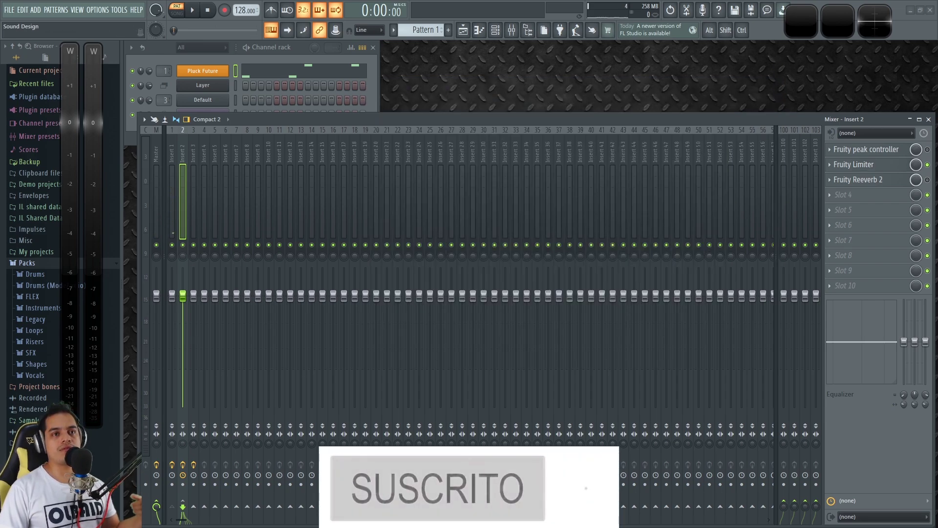
key(space)
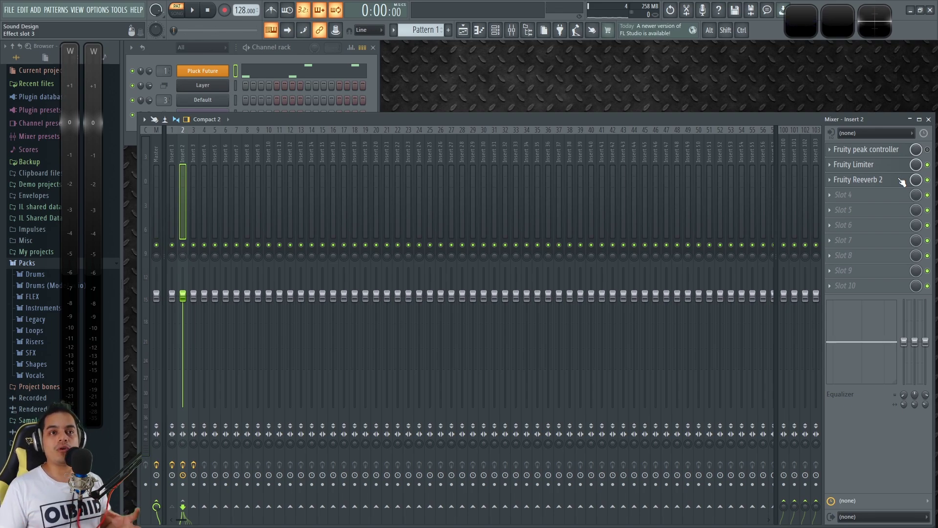
key(space)
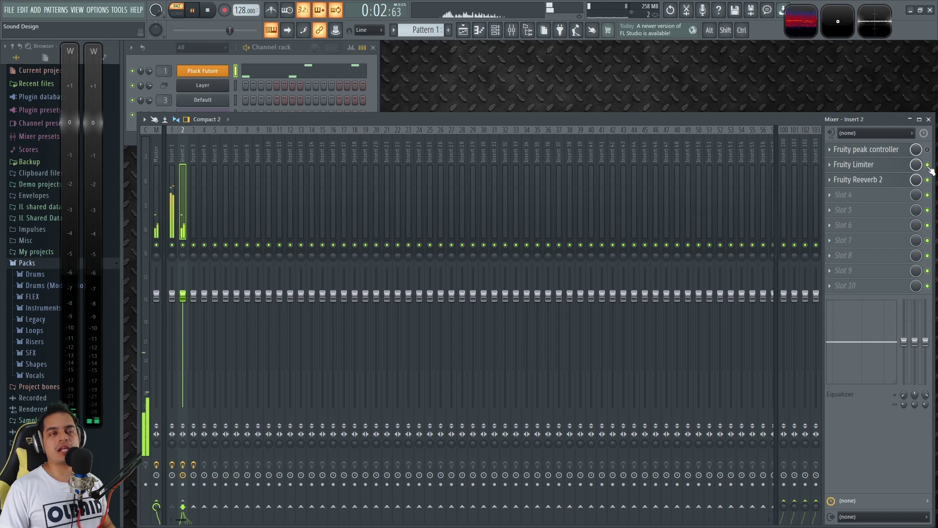
- Enable and open Fruity peak controller on Insert 2, reposition its window and toggle its Detached option
click(890, 153)
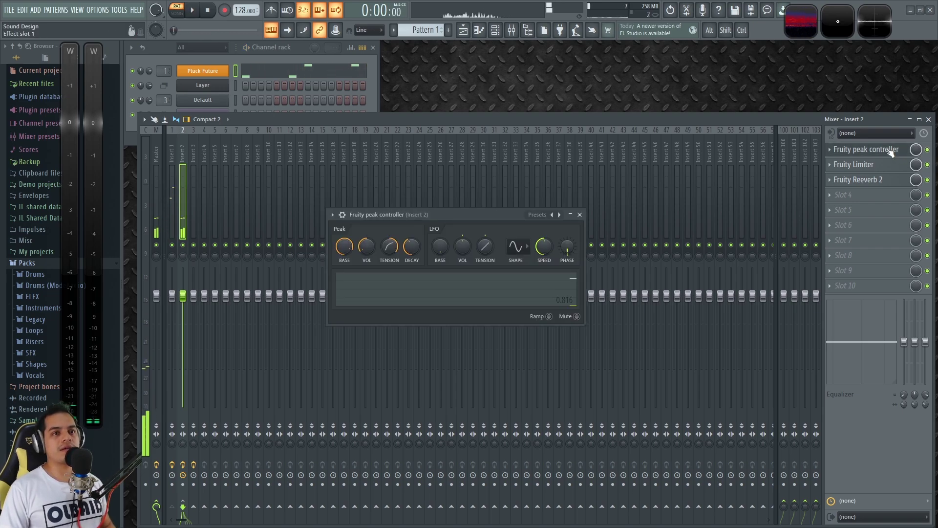
drag(509, 212, 611, 113)
click(434, 116)
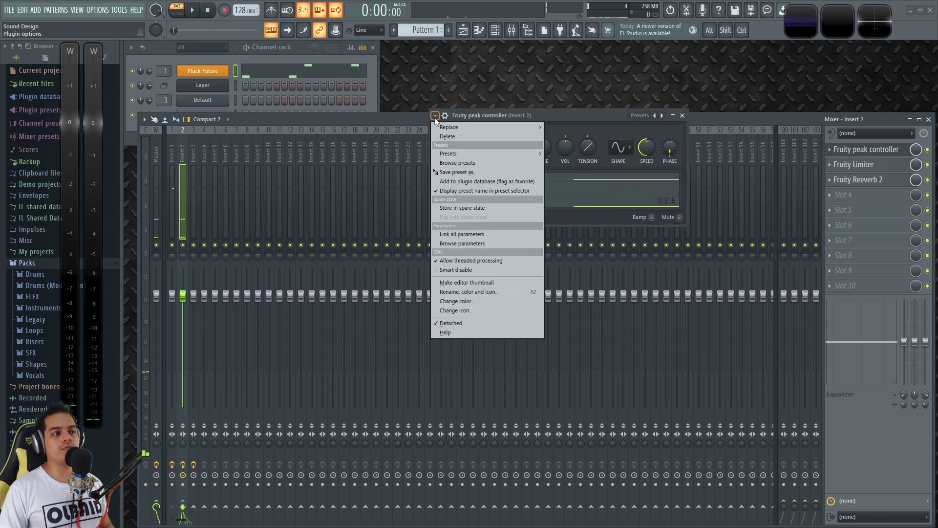
click(451, 323)
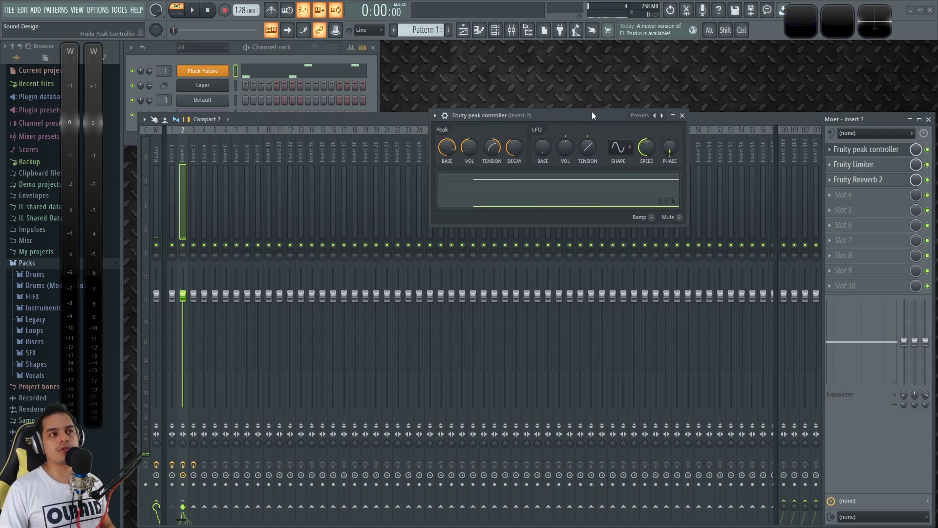
- Examine Insert 2's Fruity peak controller and Fruity Reeverb 2 one above the other while the pattern plays, and close both windows
key(space)
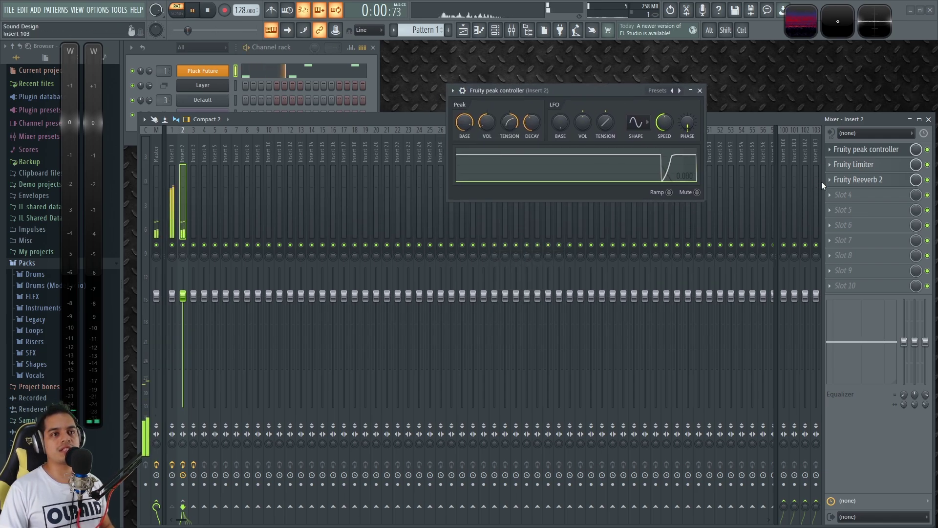
click(887, 180)
drag(615, 90, 602, 51)
drag(632, 166, 579, 219)
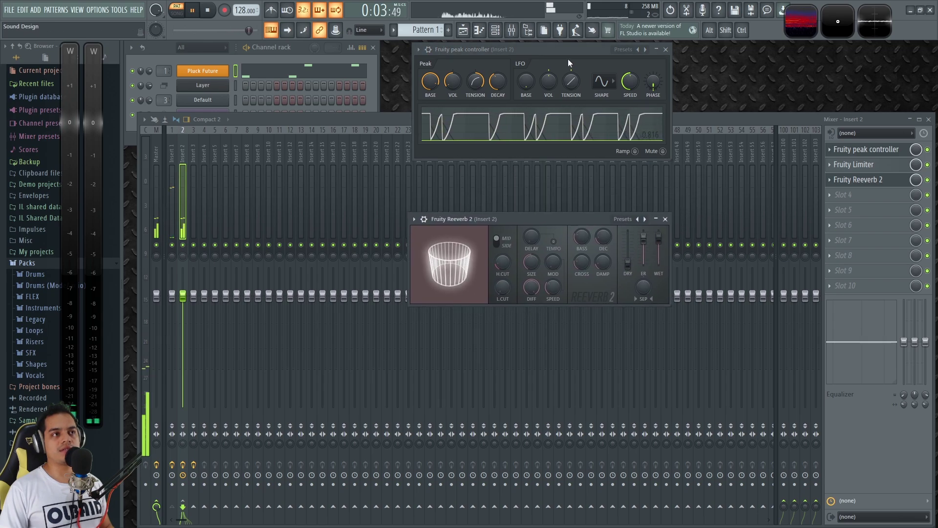
drag(567, 51, 570, 103)
drag(505, 219, 535, 238)
drag(567, 102, 576, 102)
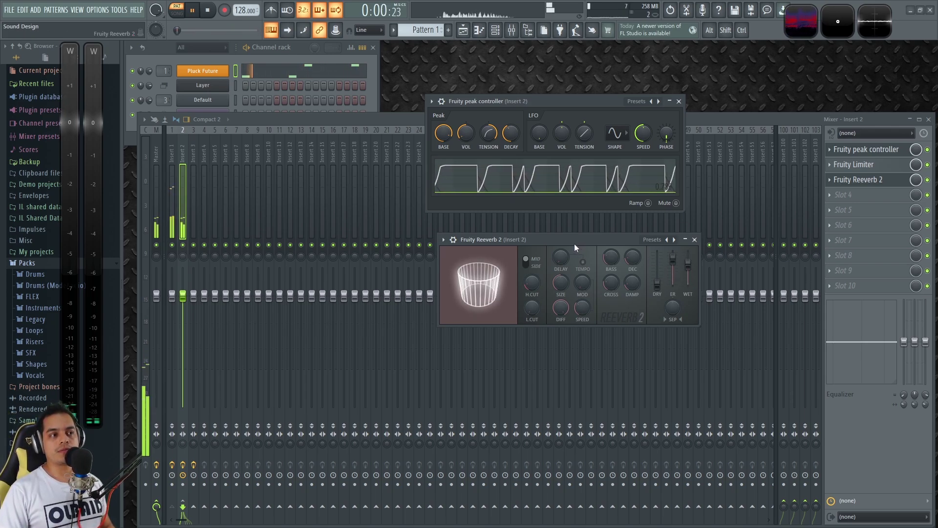
drag(574, 242, 568, 237)
key(space)
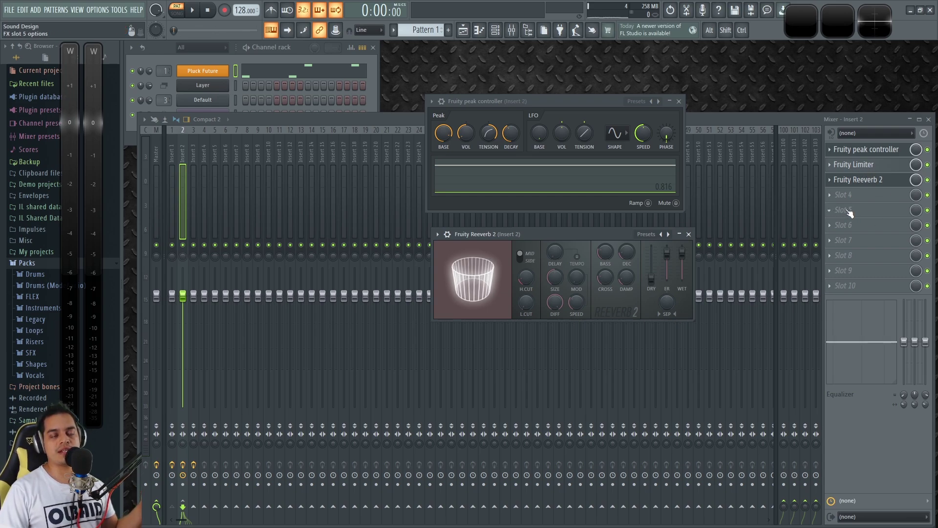
click(679, 101)
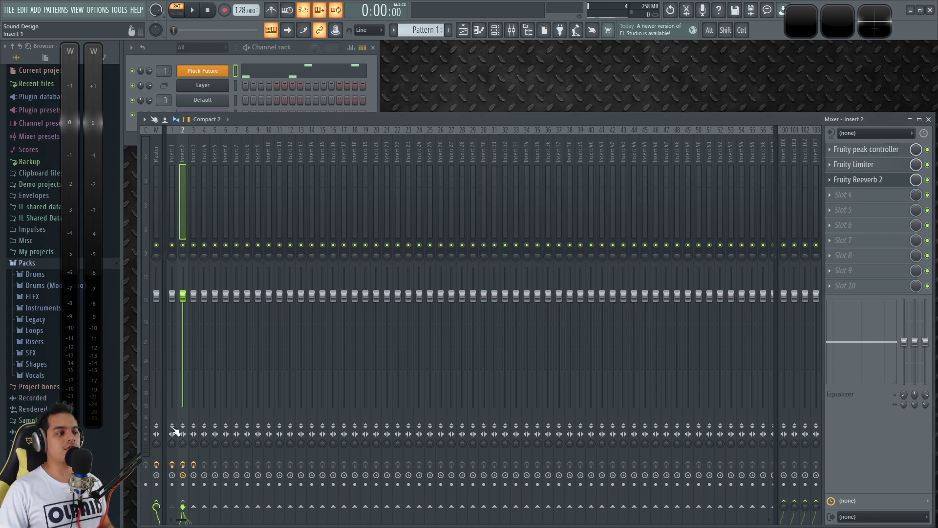
- Check Insert 1's routing and compare the pattern's playback with Insert 2 muted and unmuted
click(175, 520)
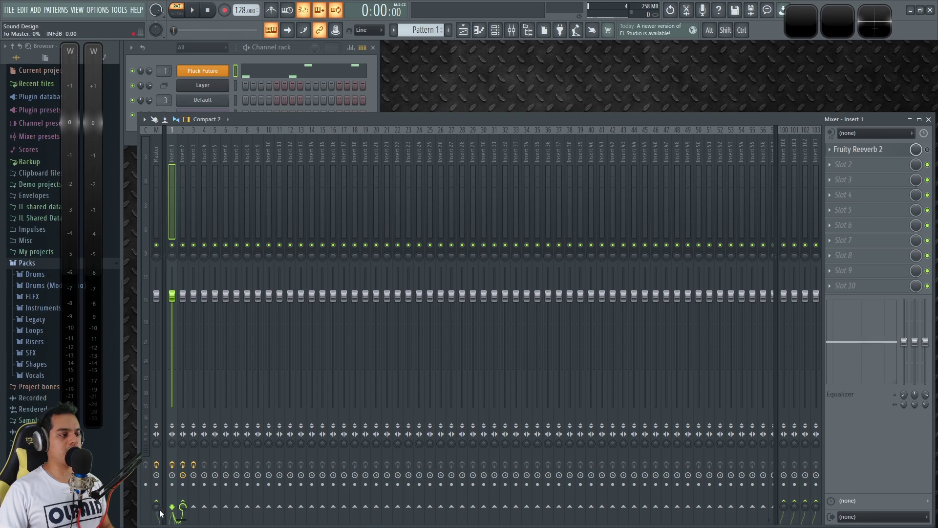
click(184, 147)
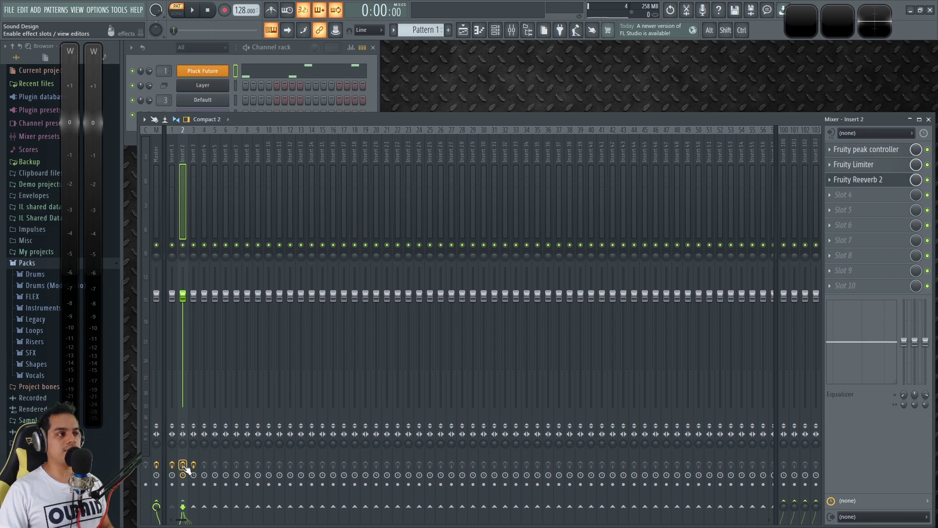
key(space)
click(183, 245)
key(space)
click(183, 245)
key(space)
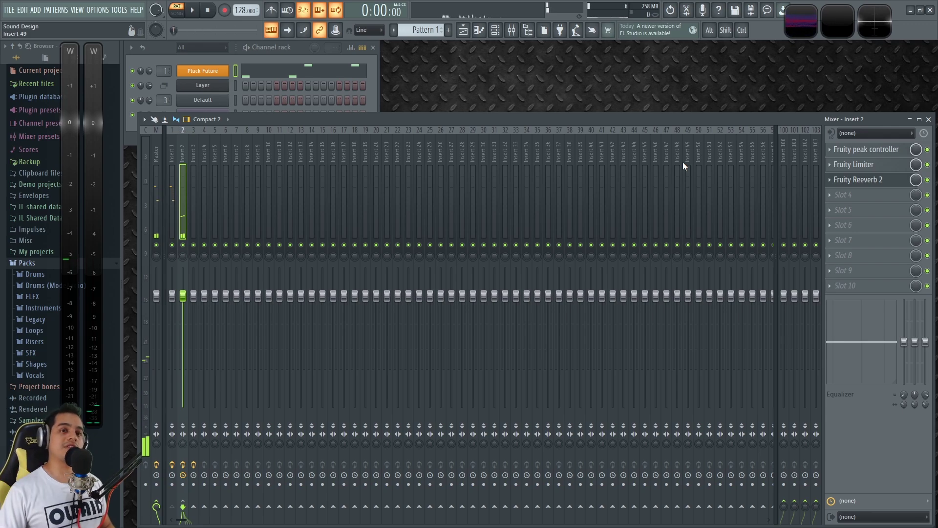
- Open Insert 2's Fruity Reeverb 2, reposition its window and watch its Wet level during playback
click(847, 184)
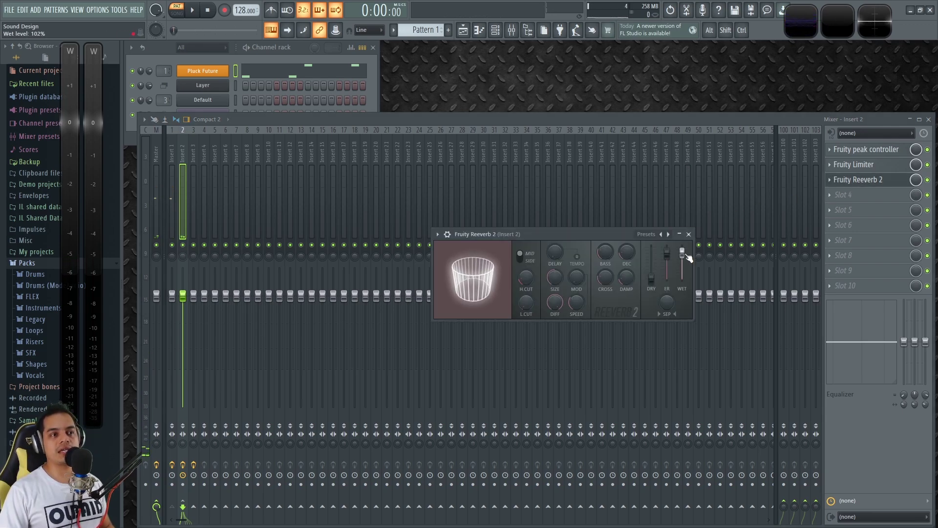
drag(627, 253, 654, 219)
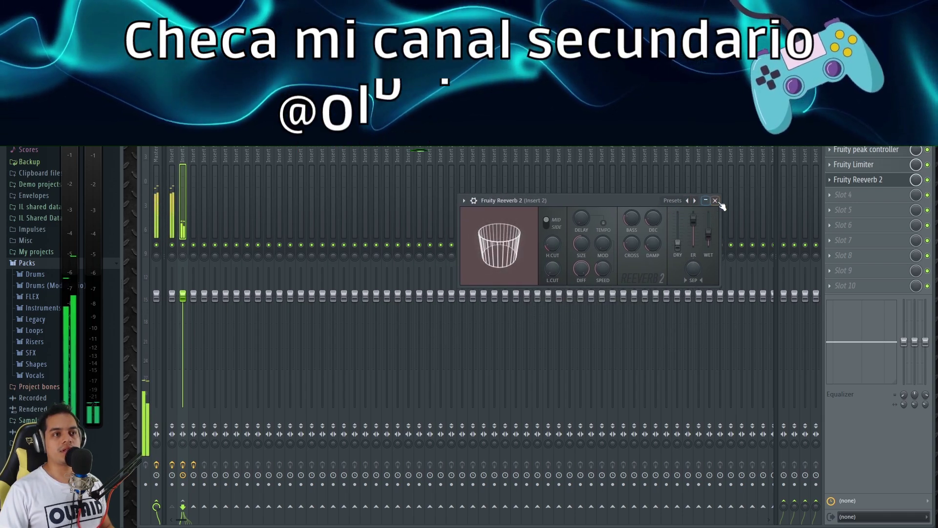
click(857, 180)
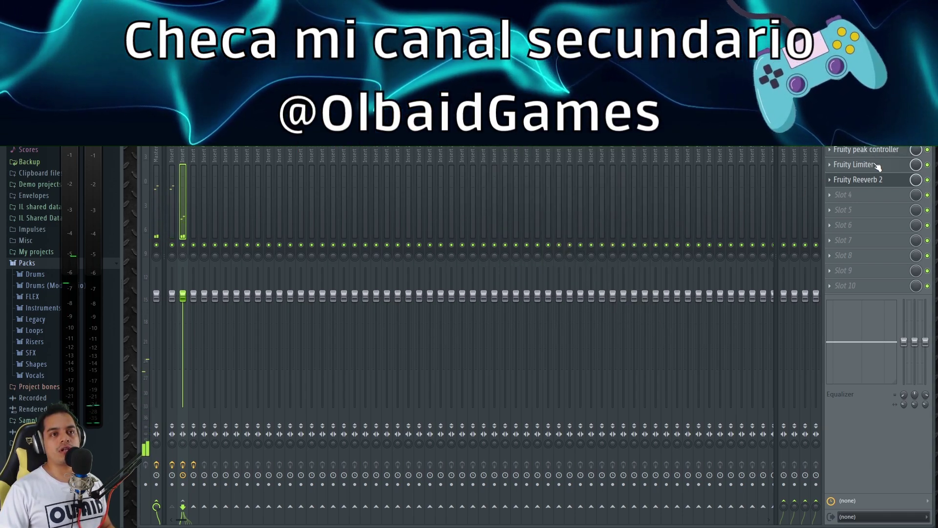
- Compare the playback with Insert 2's Fruity peak controller and Fruity Limiter bypassed, and re-enable both effects
click(863, 181)
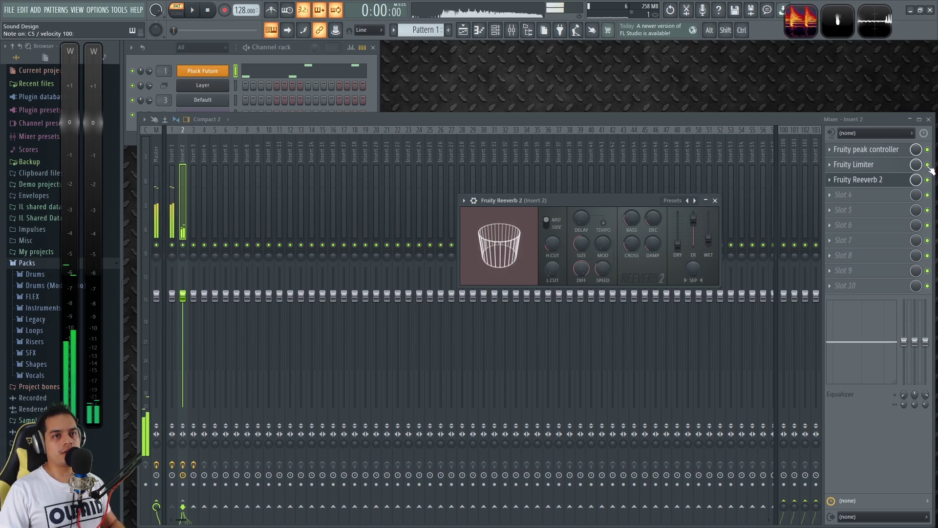
click(885, 182)
click(887, 182)
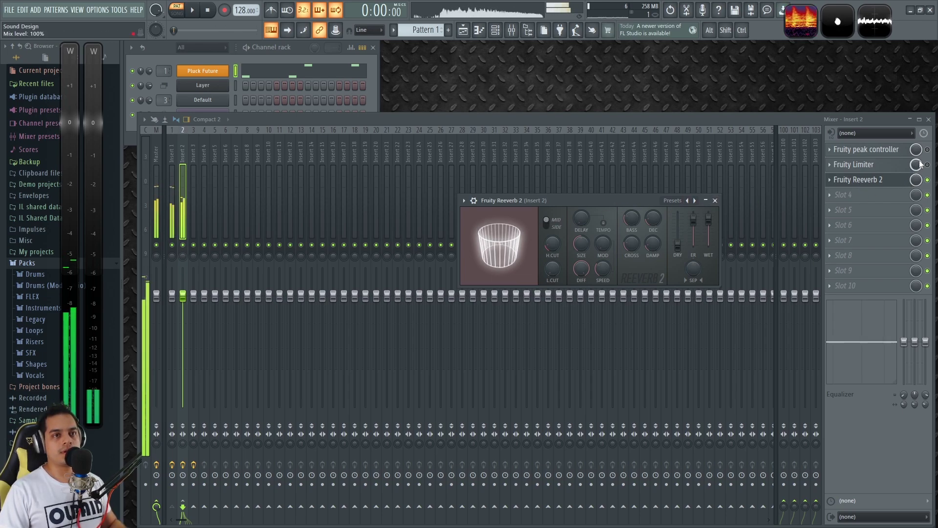
click(904, 182)
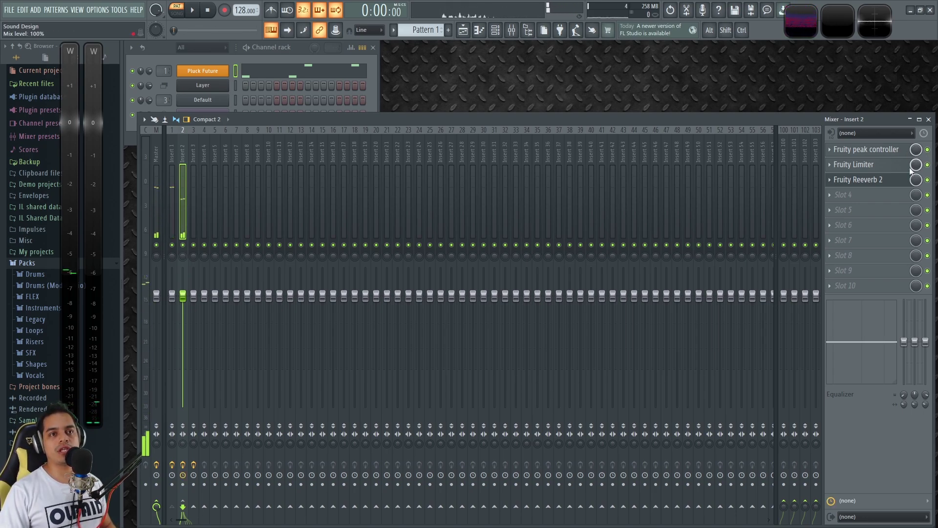
- Review Insert 2's Fruity Limiter, close it and bring the Channel rack to the front
click(880, 168)
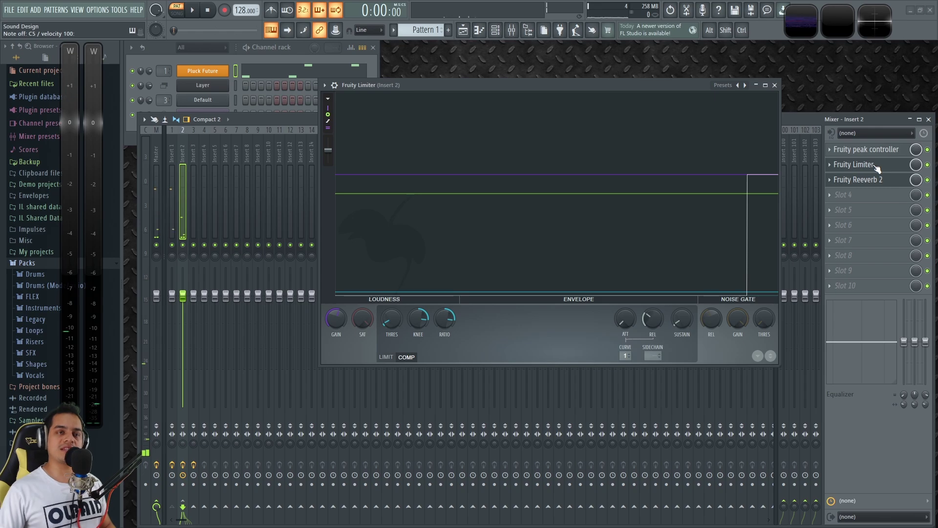
click(775, 86)
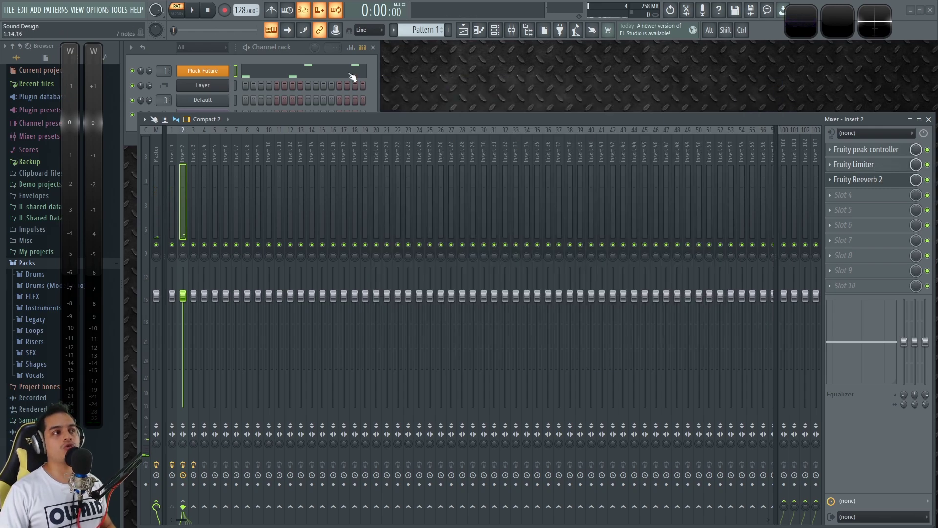
click(299, 49)
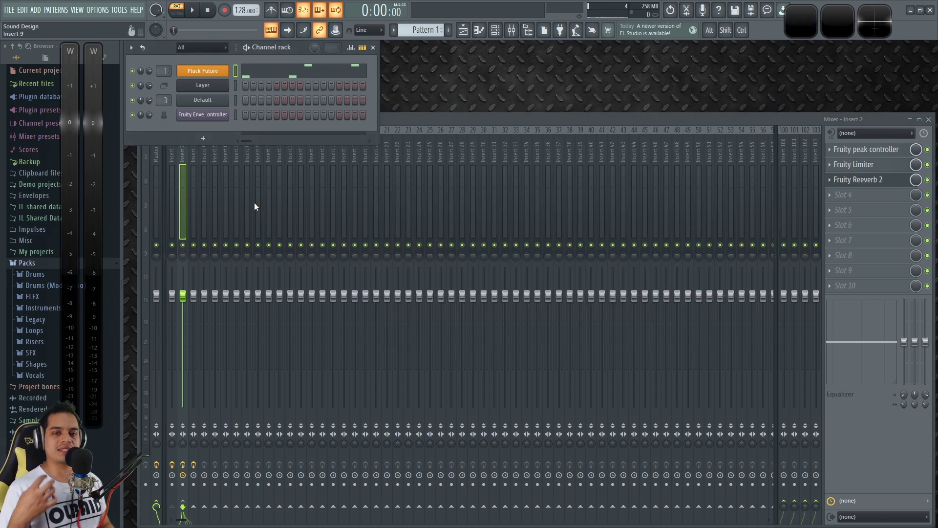
- Raise Insert 2's volume fader and its send level to Master, to 111%, while the pattern plays
key(space)
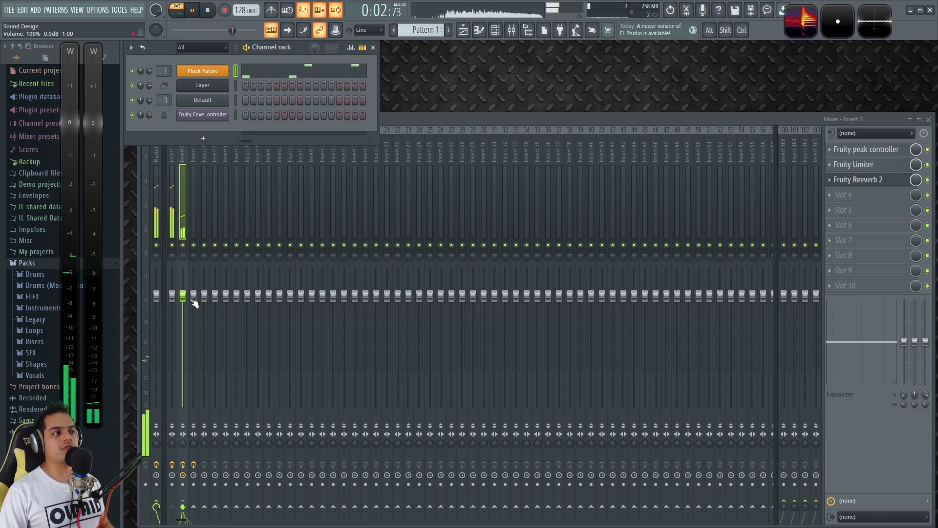
drag(182, 295, 183, 277)
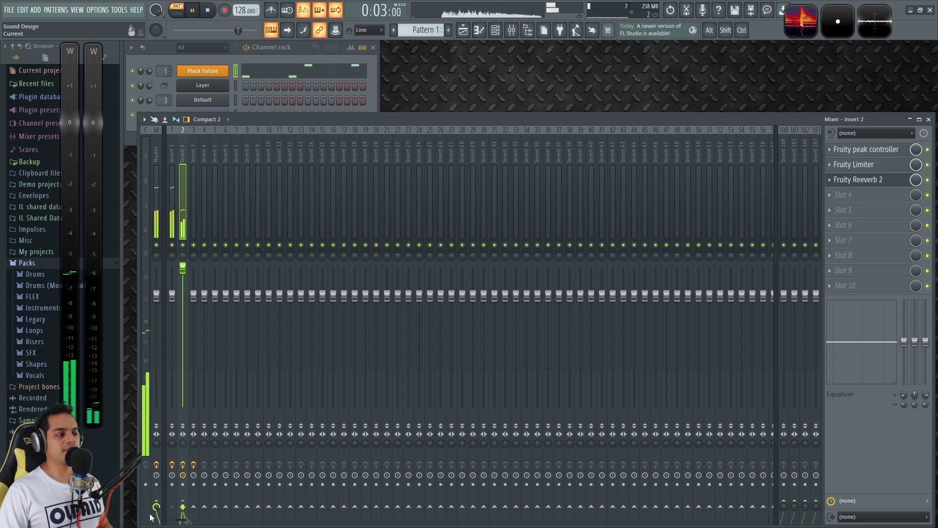
scroll(156, 507, down, 3)
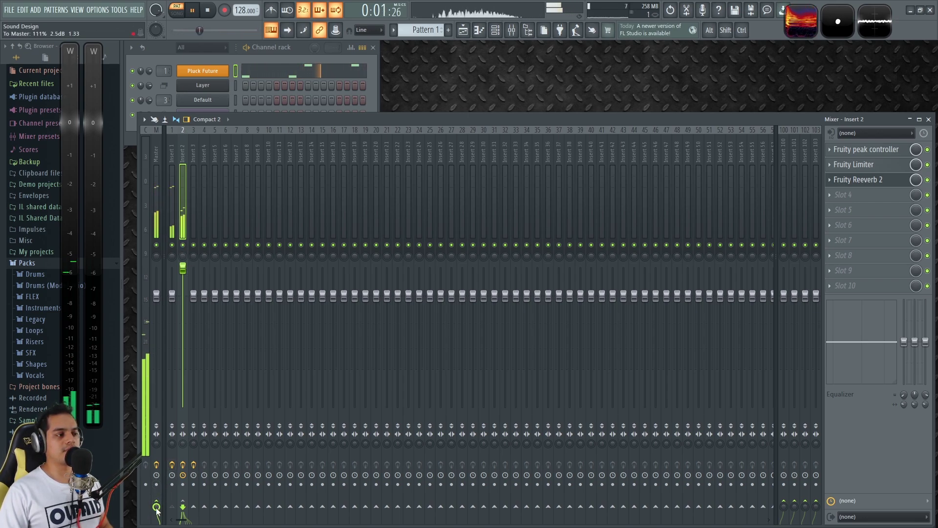
scroll(156, 509, down, 2)
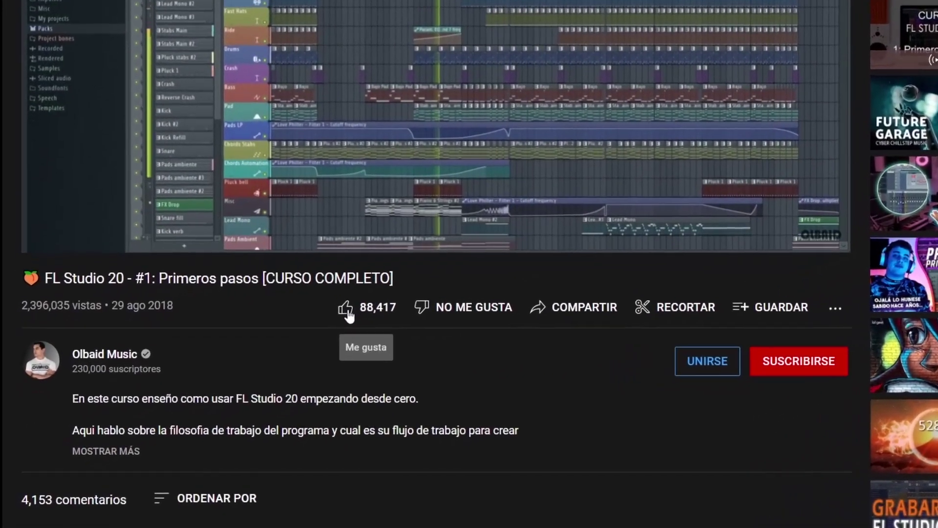
- Switch to the YouTube page of the FL Studio 20 course video, like it, subscribe to the channel and set notifications to Todas
click(264, 352)
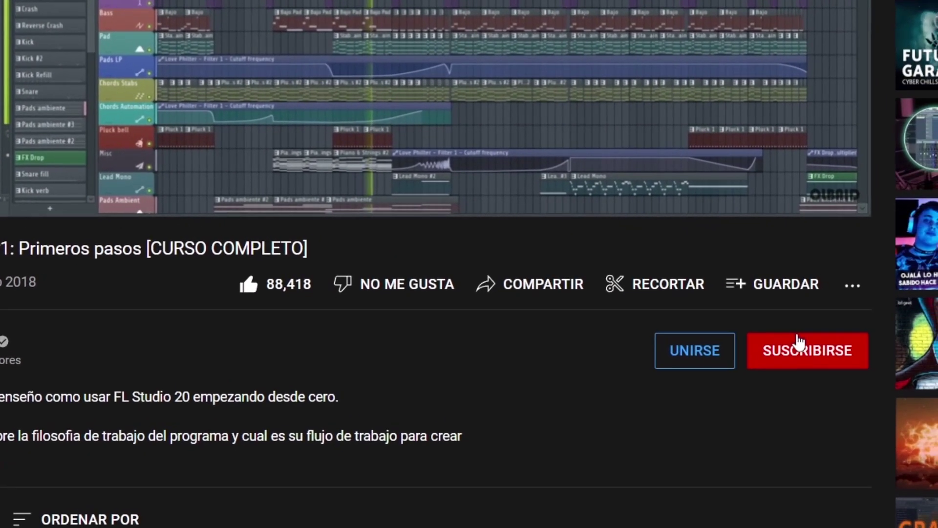
click(826, 343)
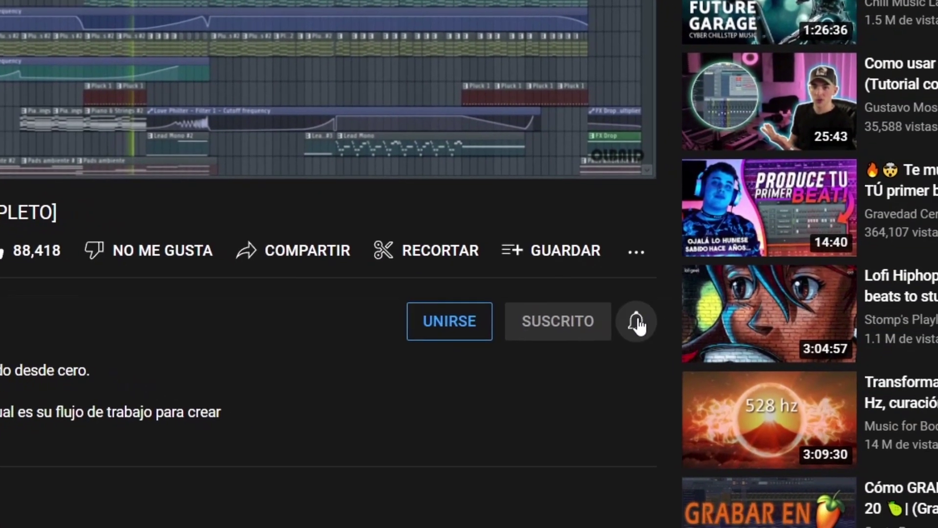
click(637, 325)
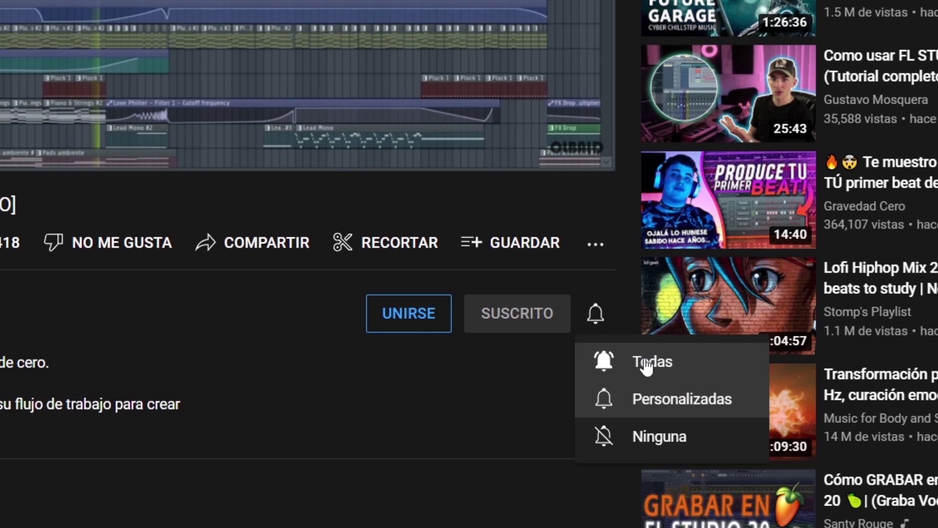
click(687, 370)
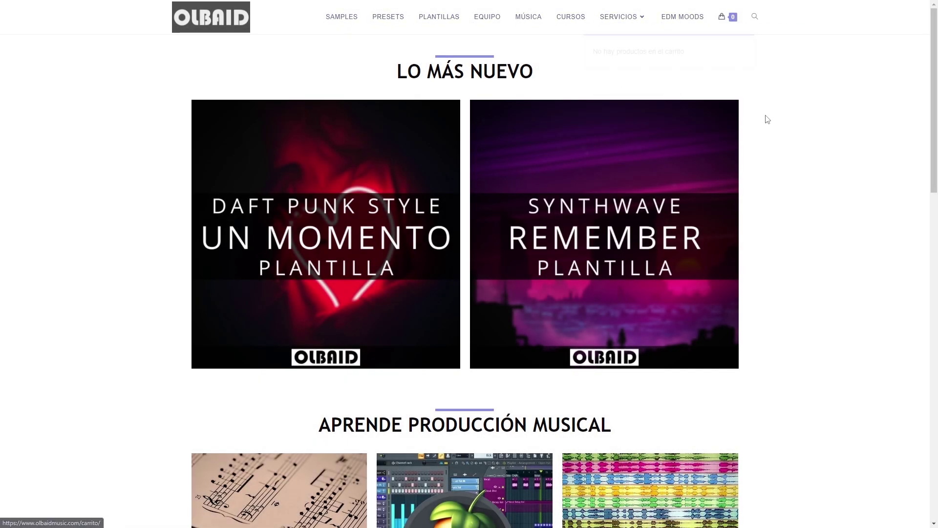
scroll(814, 264, down, 10)
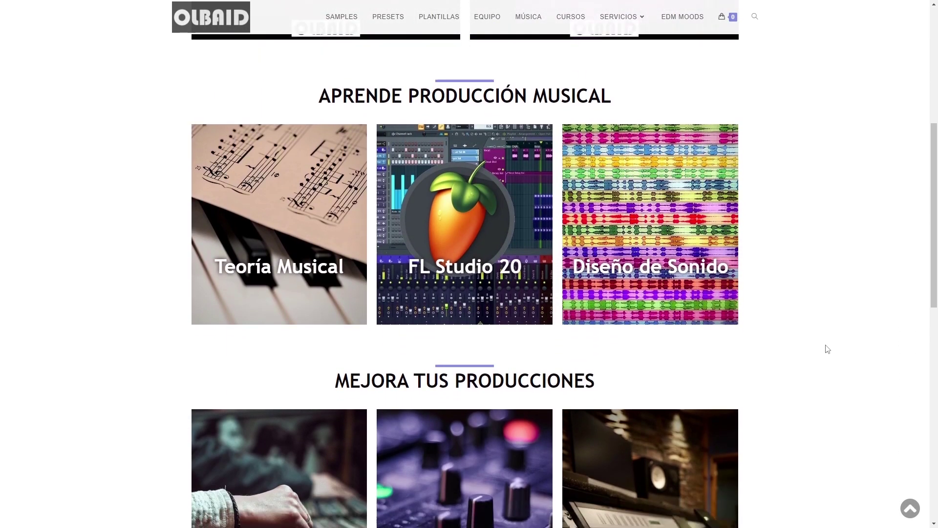
scroll(832, 359, down, 8)
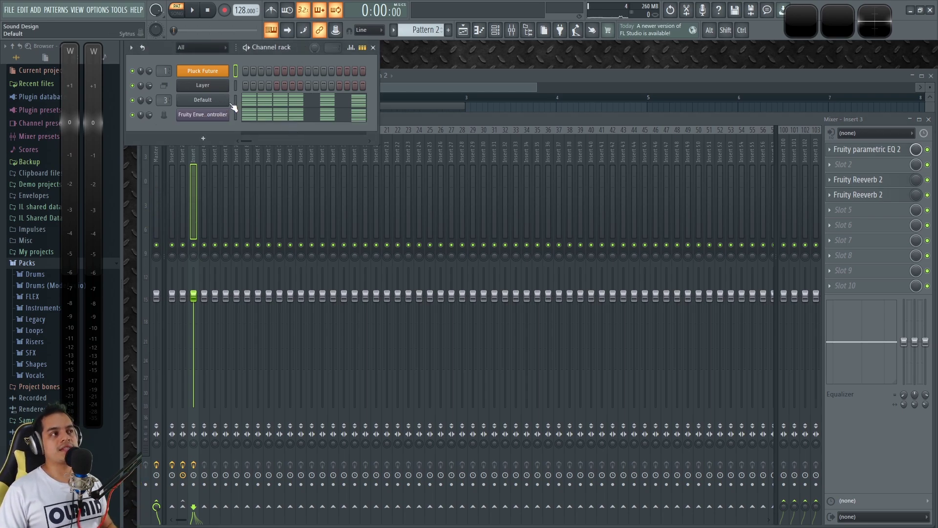
- Open the Default channel's Sytrus with Pattern 2 active and raise the mix level of Insert 3's first Fruity Reeverb 2
click(205, 103)
drag(426, 142, 438, 145)
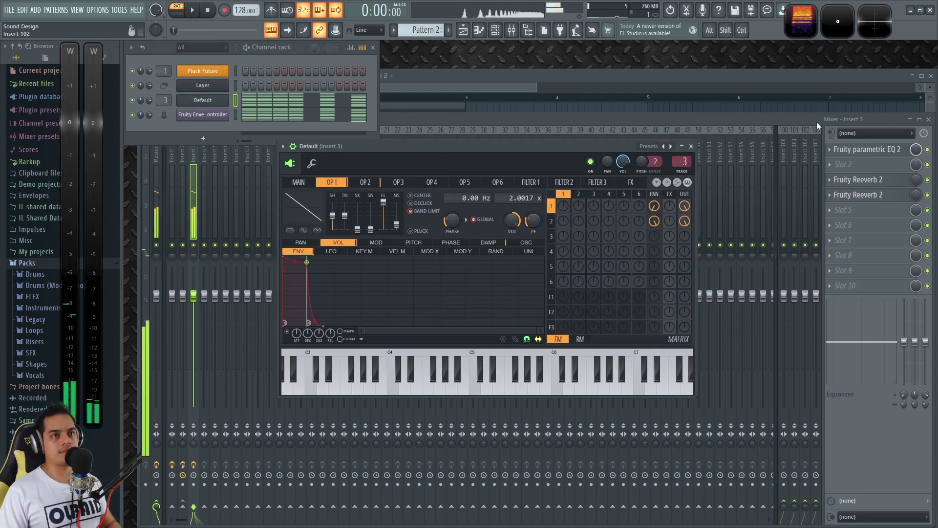
click(916, 179)
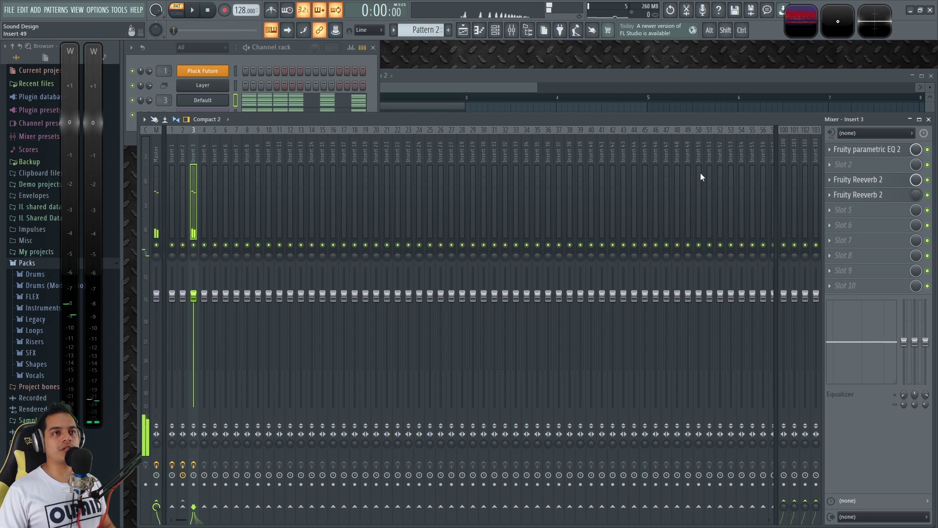
- Show Wave Candy's enlarged spectrum and play short notes on the Default channel to examine the reverb tail
click(795, 22)
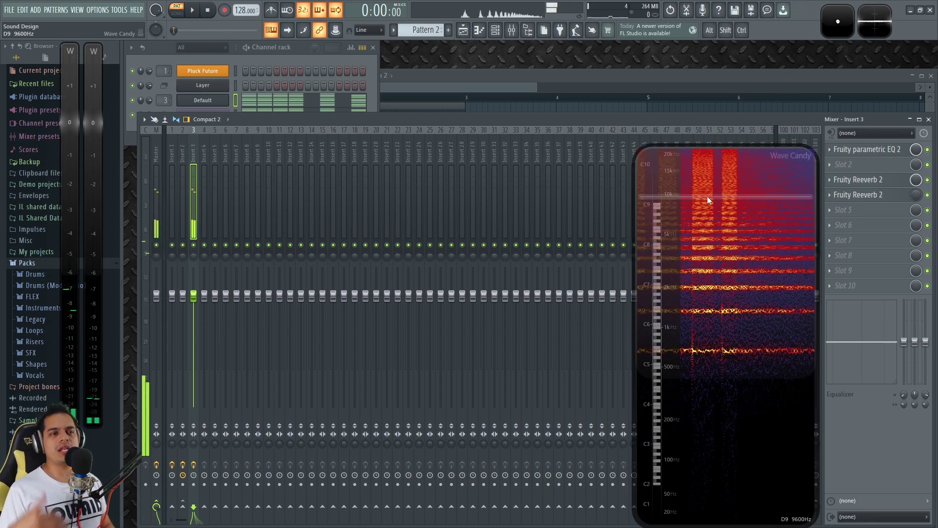
key(c)
key(c)
key(c)
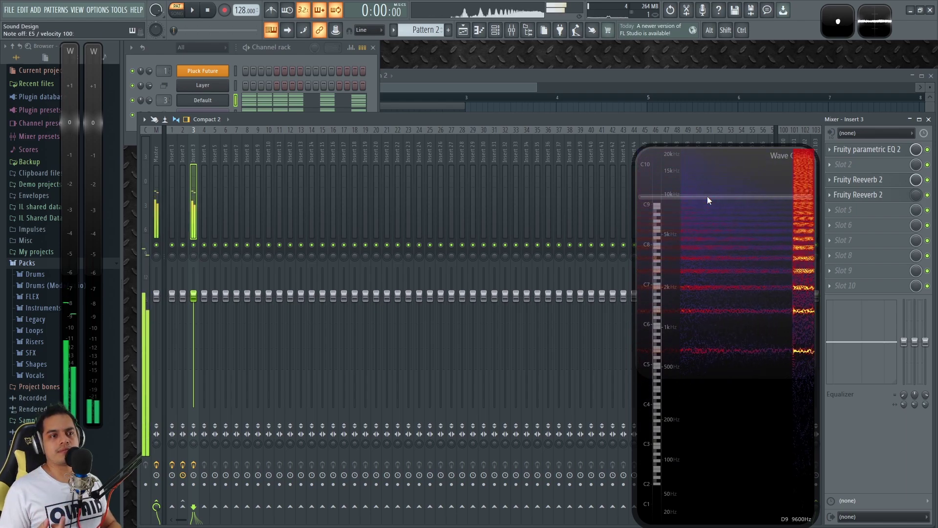
key(c)
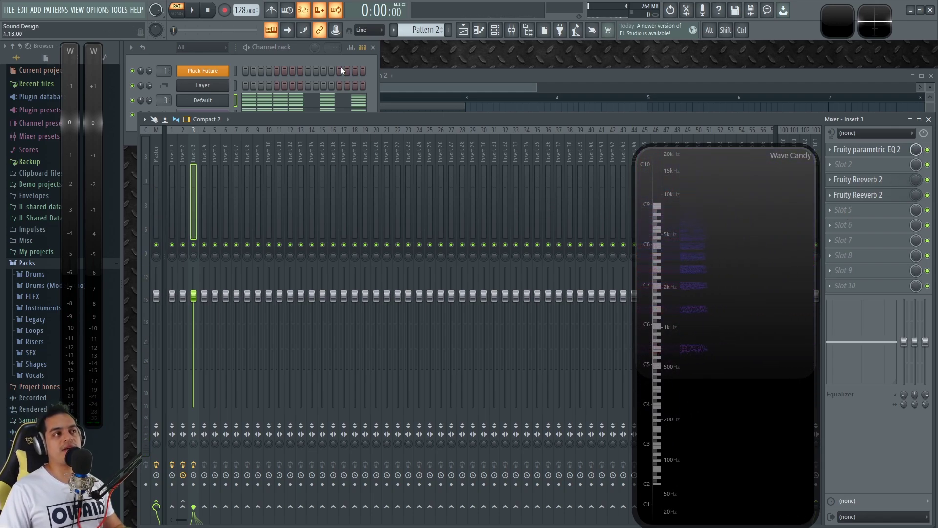
- Restore the mix level of Insert 3's first Fruity Reeverb 2 and play Pattern 2 to examine its spectrum
click(303, 46)
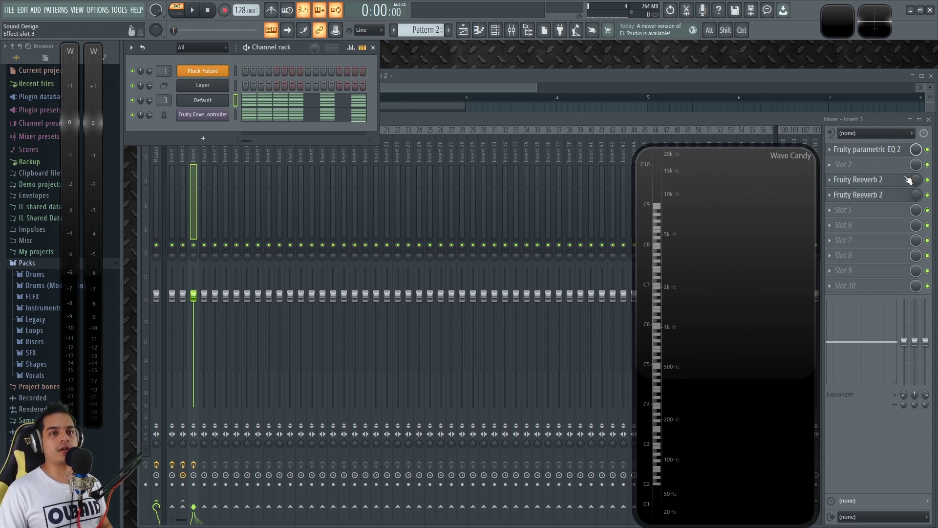
key(F9)
click(868, 149)
click(867, 149)
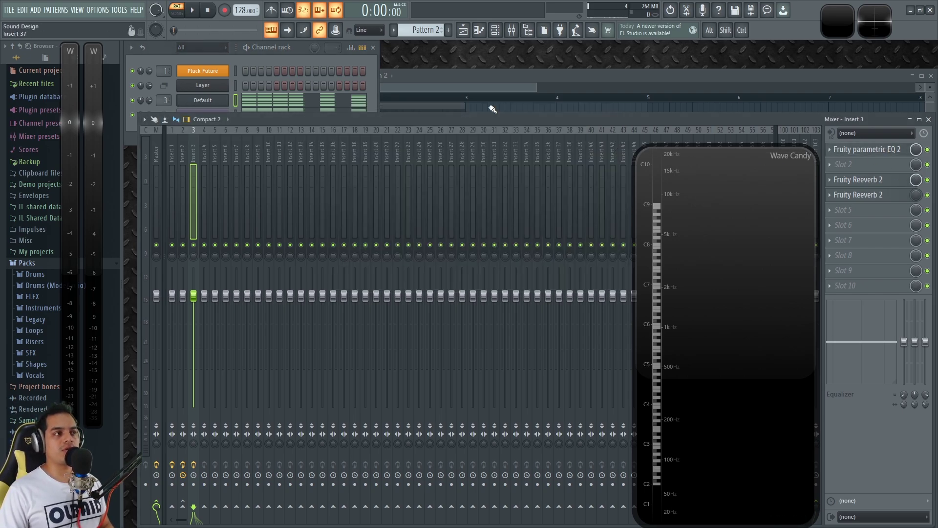
click(301, 49)
key(space)
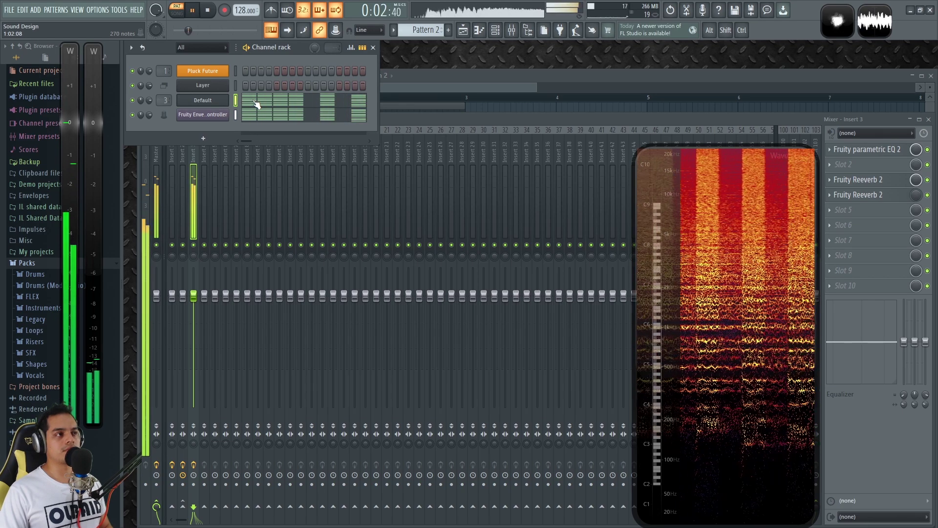
key(space)
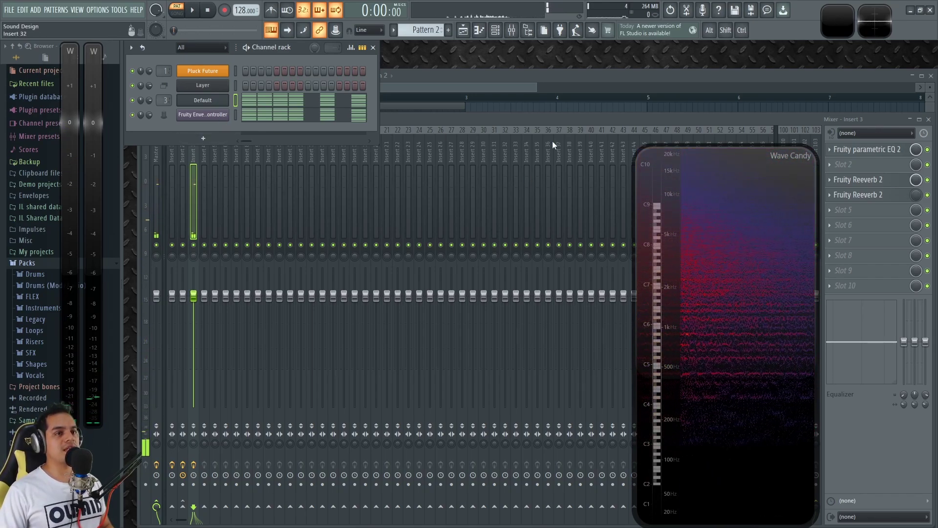
- Set Insert 3's first Fruity Reeverb 2 mix level to 0%, raise the second one's and play Pattern 2 briefly
click(918, 183)
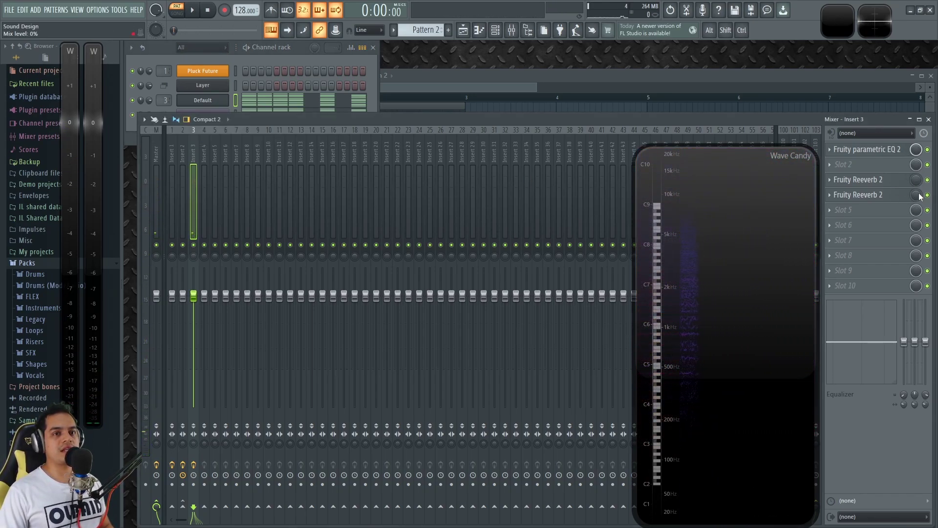
key(space)
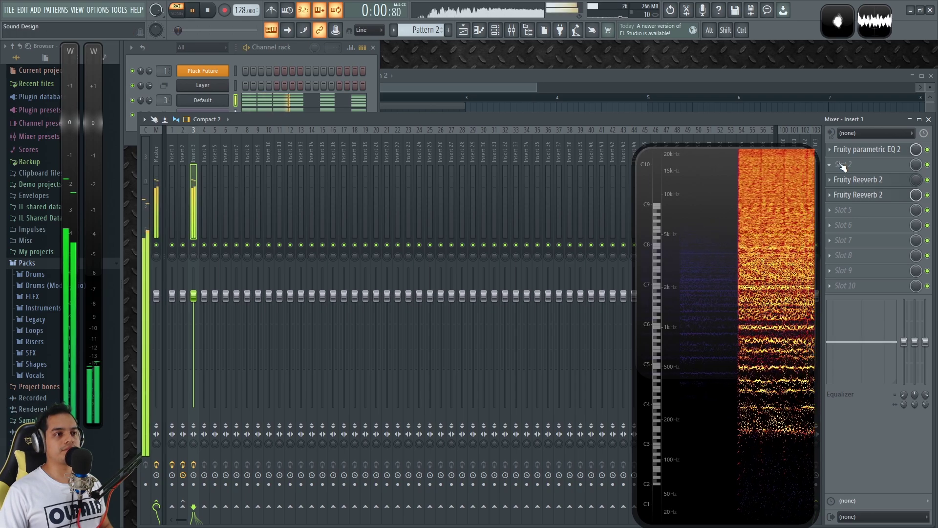
key(space)
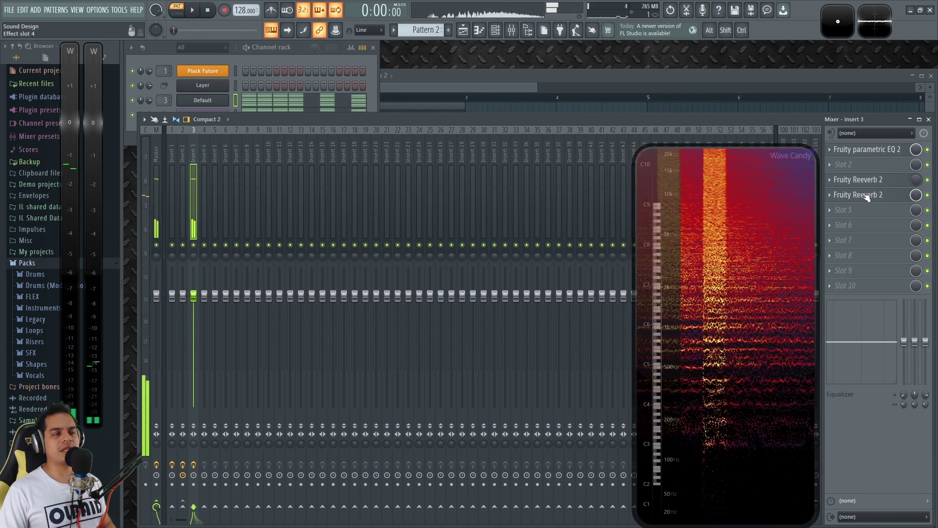
- Bring the Channel rack to the front, select only the Layer channel and close the Wave Candy display
click(301, 46)
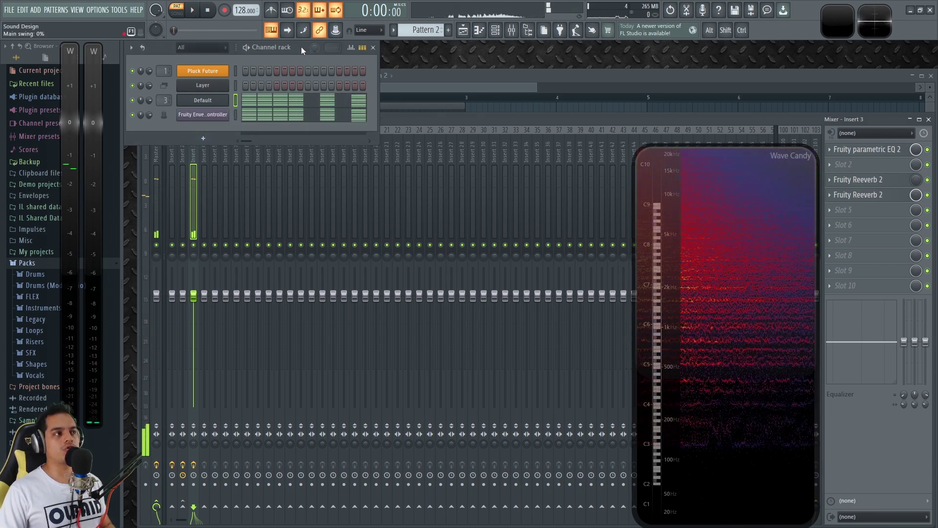
click(236, 86)
click(236, 86)
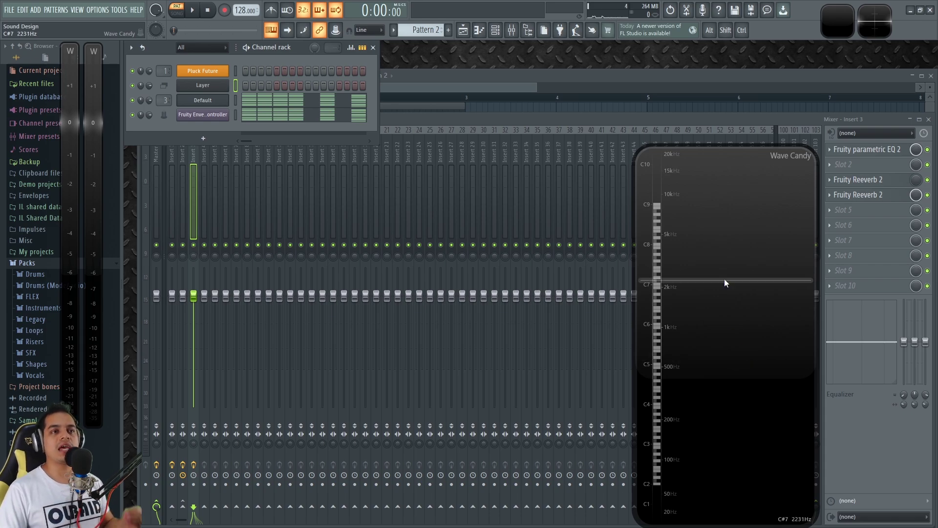
key(Escape)
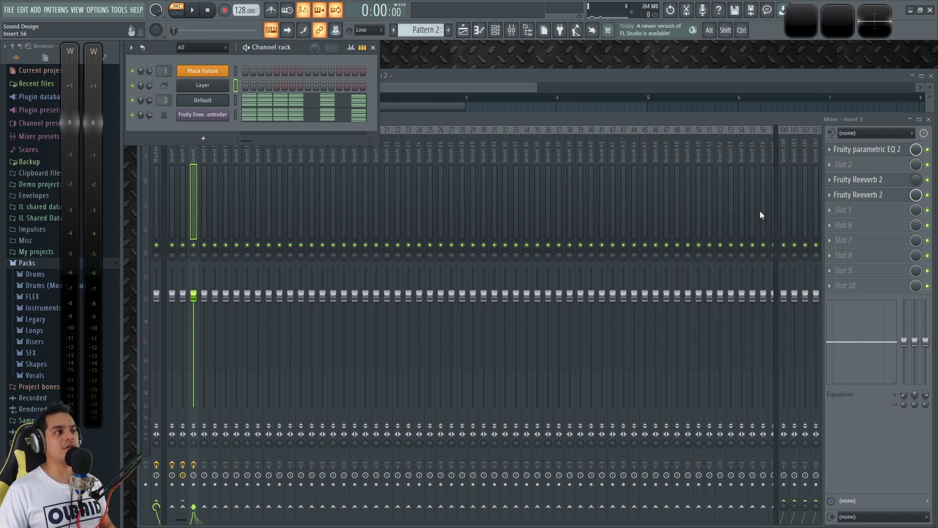
- Open the Fruity Envelope Controller channel, enlarge and reposition its window, and play a test note through it
click(205, 115)
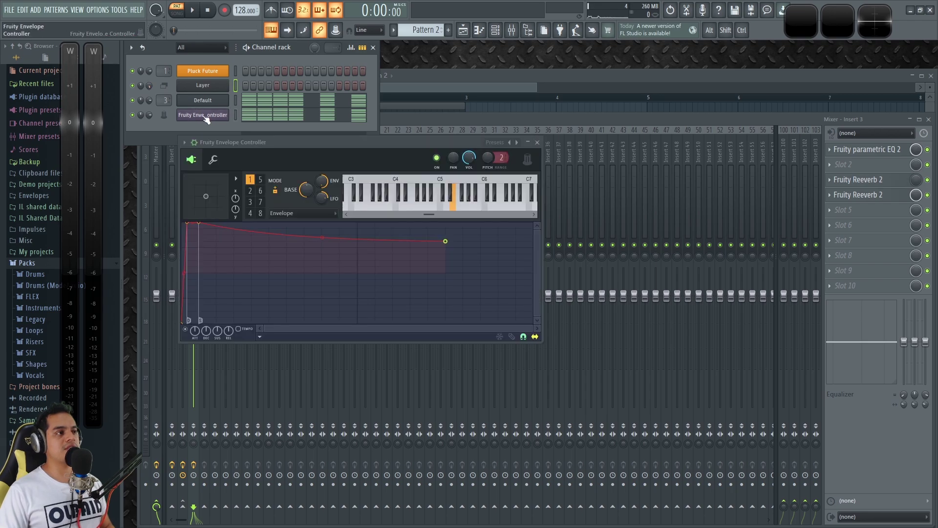
drag(312, 140, 417, 154)
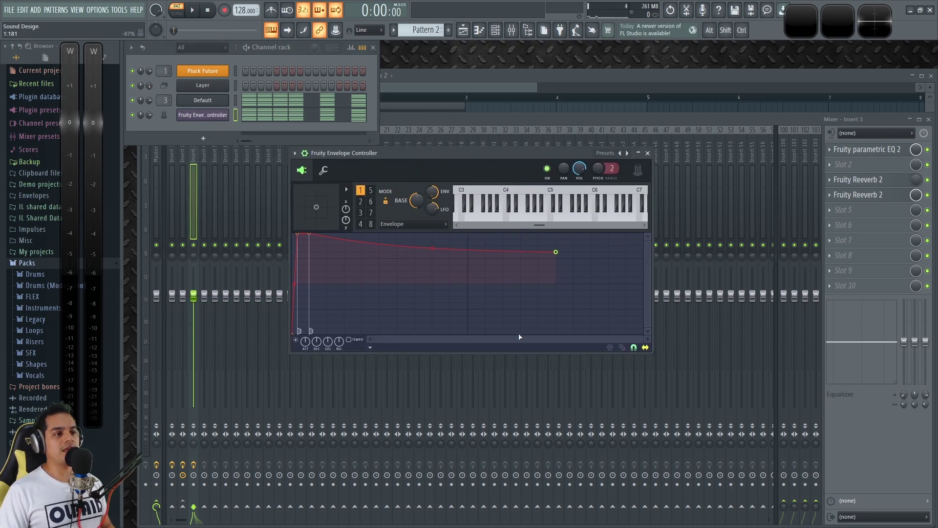
drag(651, 351, 776, 441)
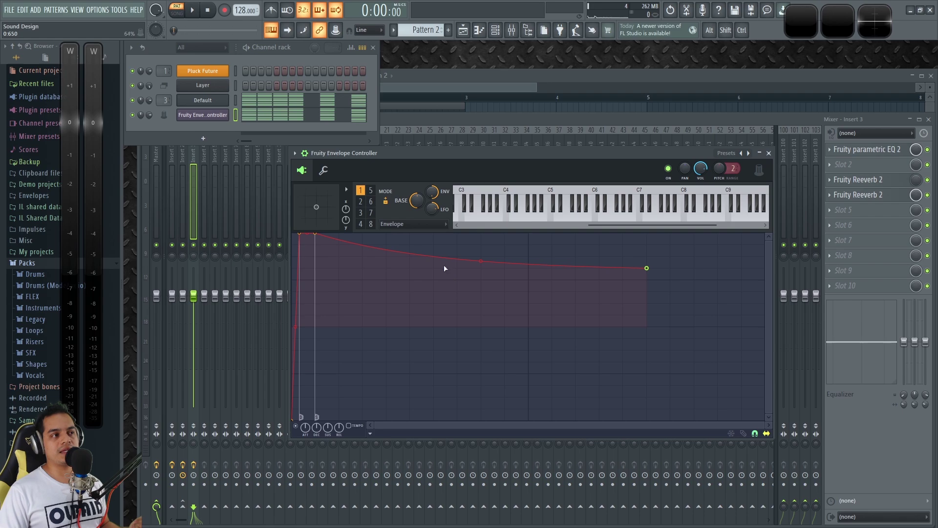
drag(402, 150, 398, 144)
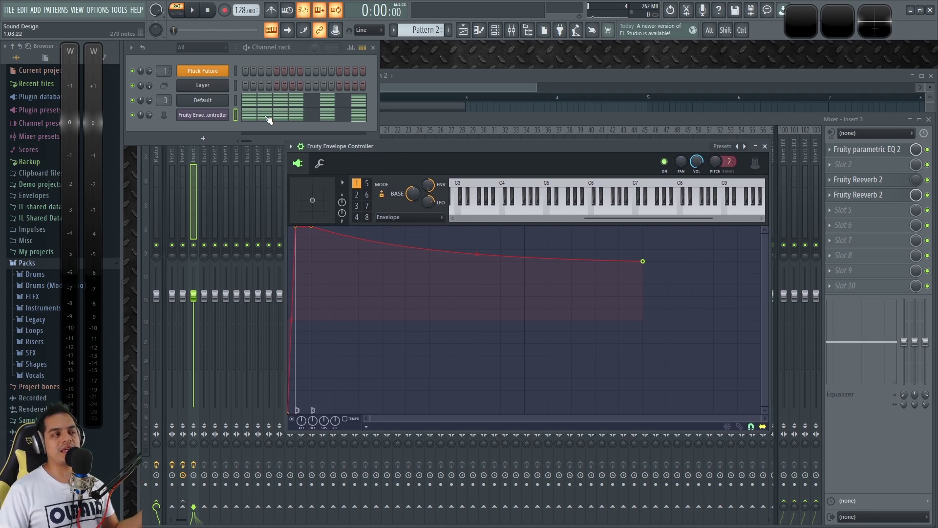
drag(427, 147, 408, 165)
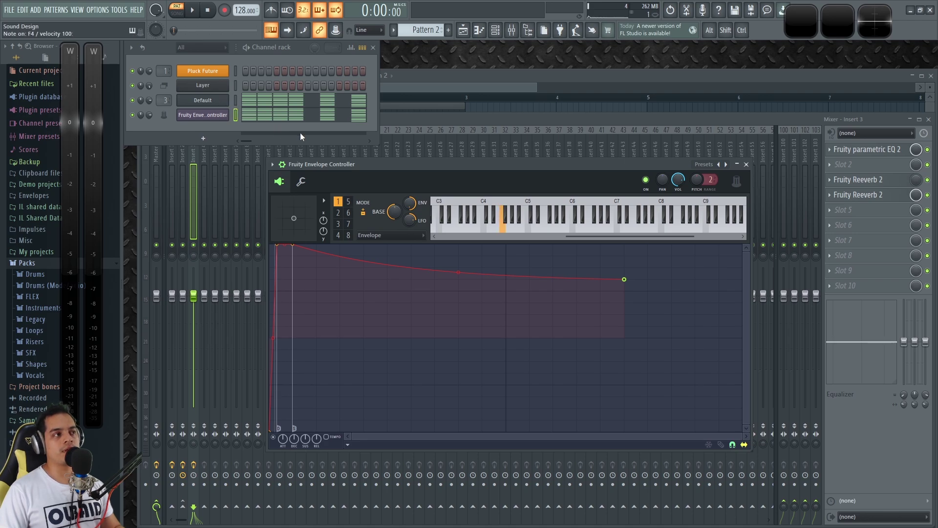
- View the Default channel's Sytrus main page, reopen Fruity Envelope Controller and examine Articulator 1's envelope from attack to end point
click(210, 100)
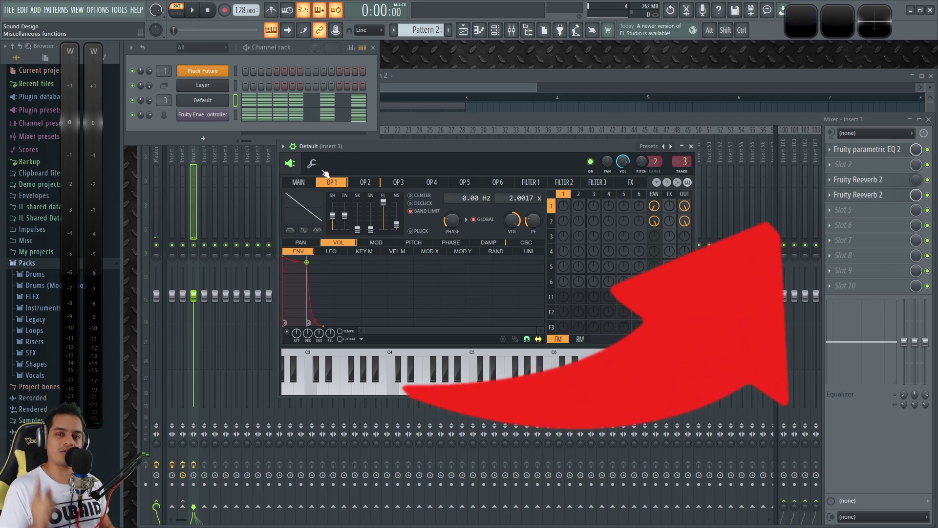
click(298, 183)
click(203, 114)
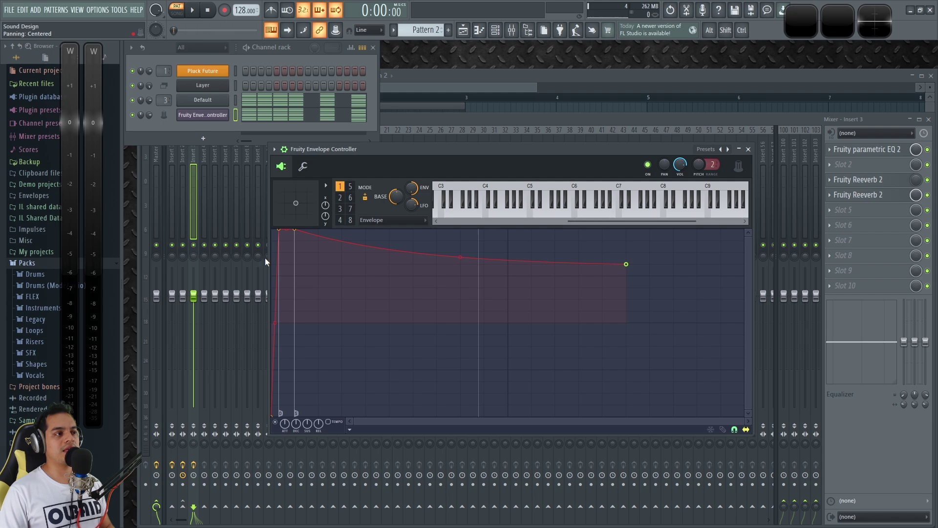
scroll(298, 276, up, 3)
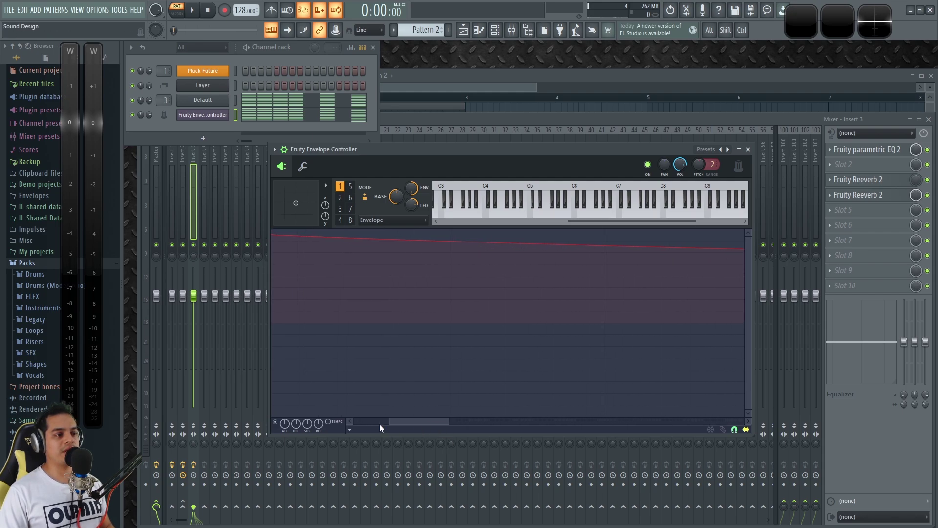
drag(416, 420, 369, 421)
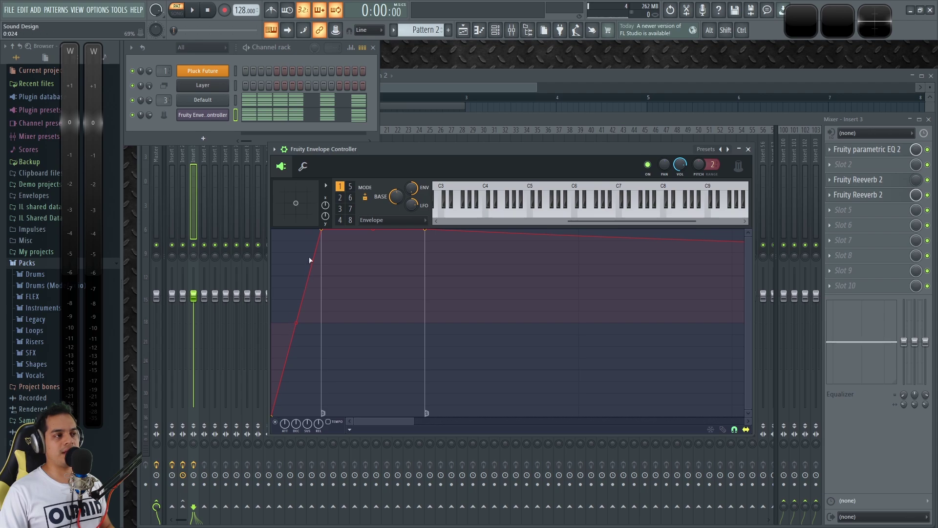
drag(371, 421, 644, 394)
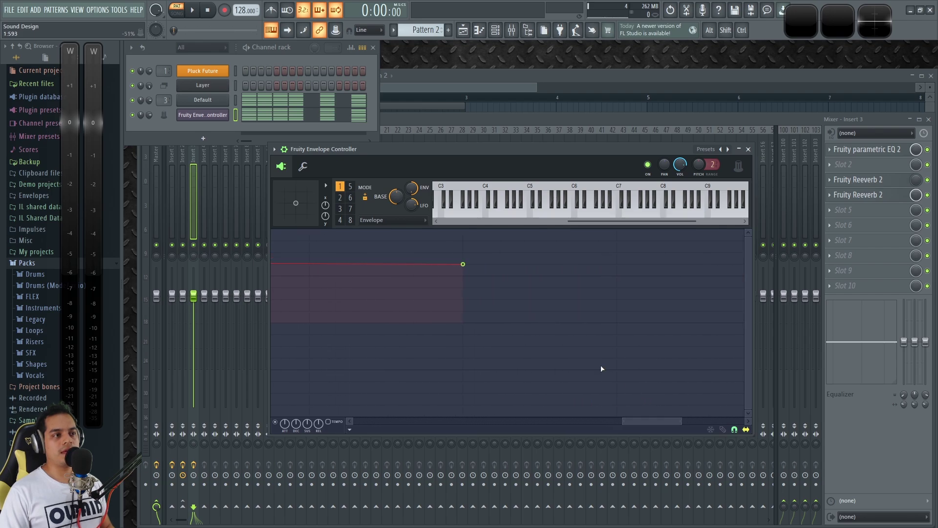
scroll(483, 324, down, 5)
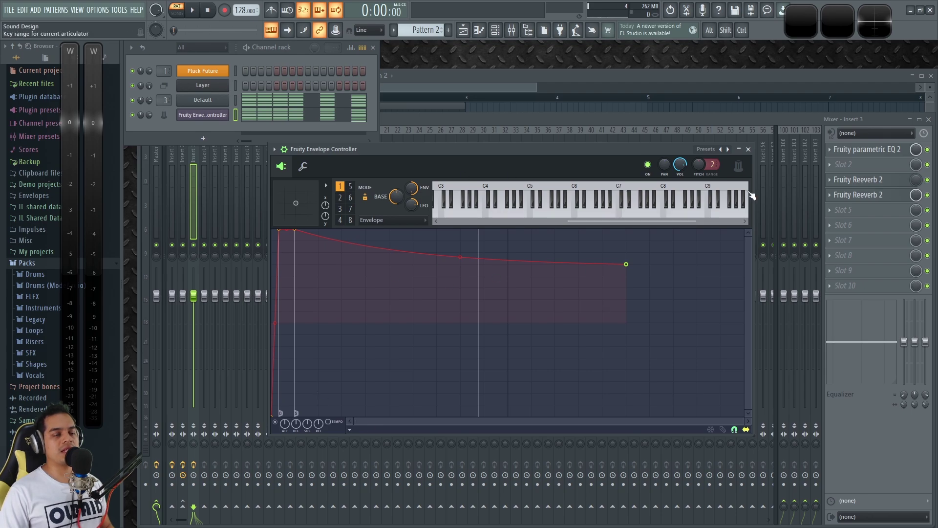
drag(664, 146, 648, 146)
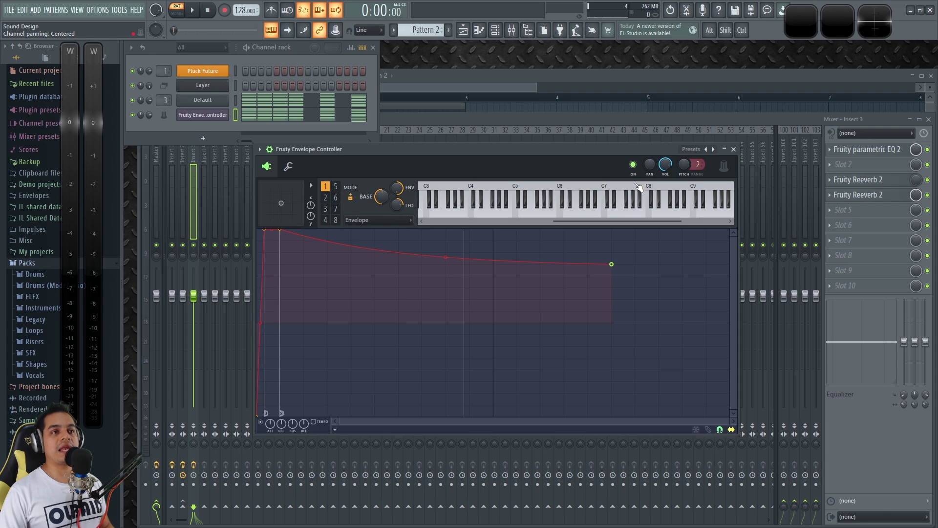
- Set Insert 3's first Fruity Reeverb 2 mix level to 100%, lower the second one's, play a test sound and review the first reverb's settings
click(913, 180)
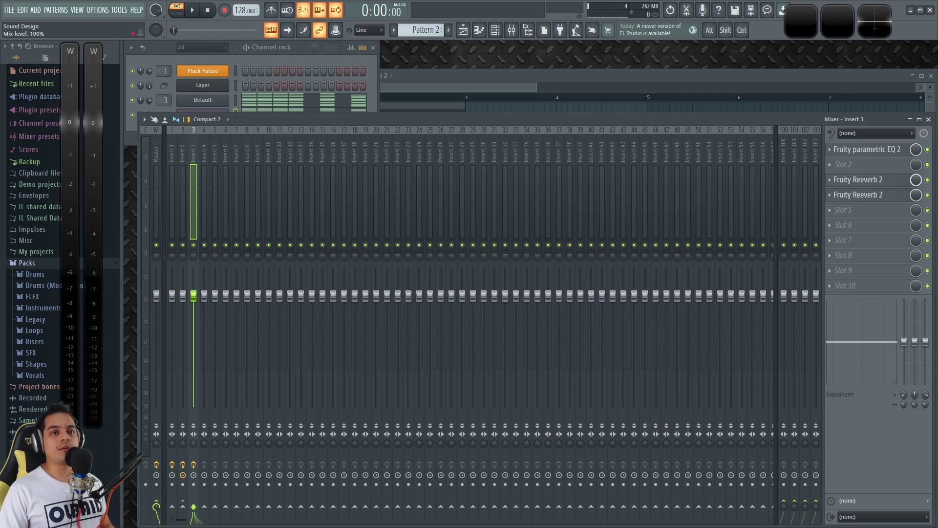
click(257, 45)
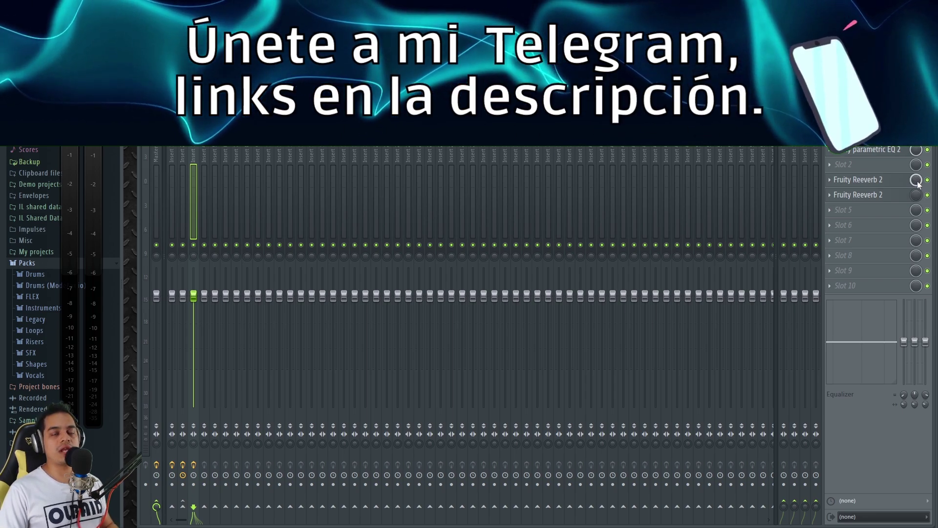
key(space)
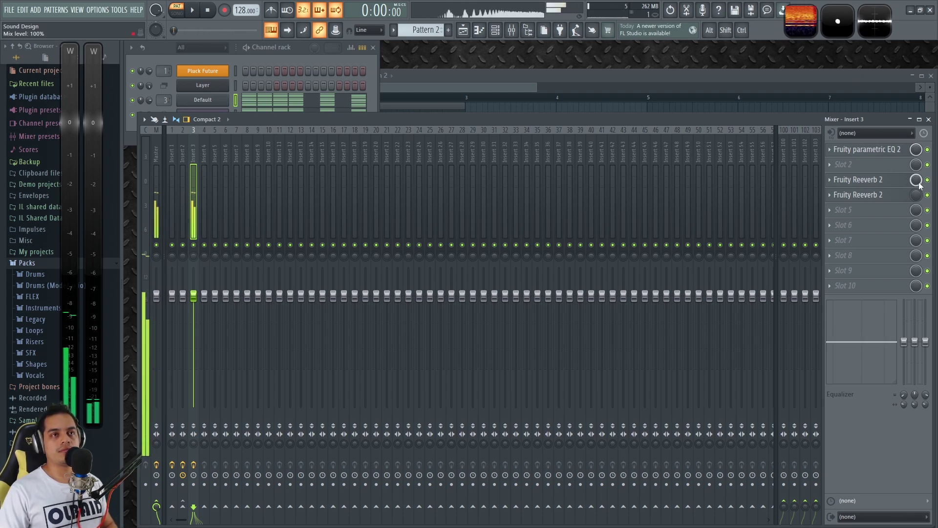
click(905, 195)
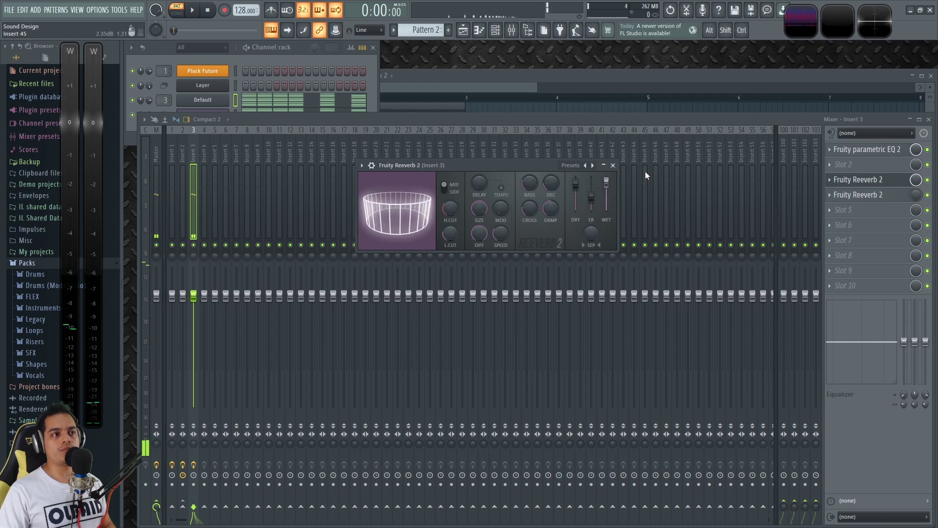
key(Escape)
- Review the controller link of the second Fruity Reeverb 2's mute switch, keeping Fruity Envelope Controller - Articulator 1 as internal controller
right_click(927, 196)
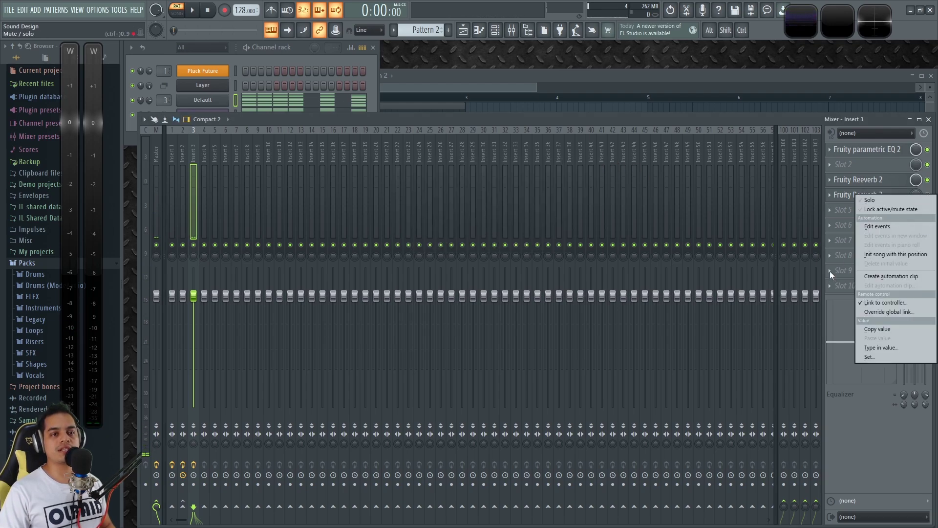
click(883, 301)
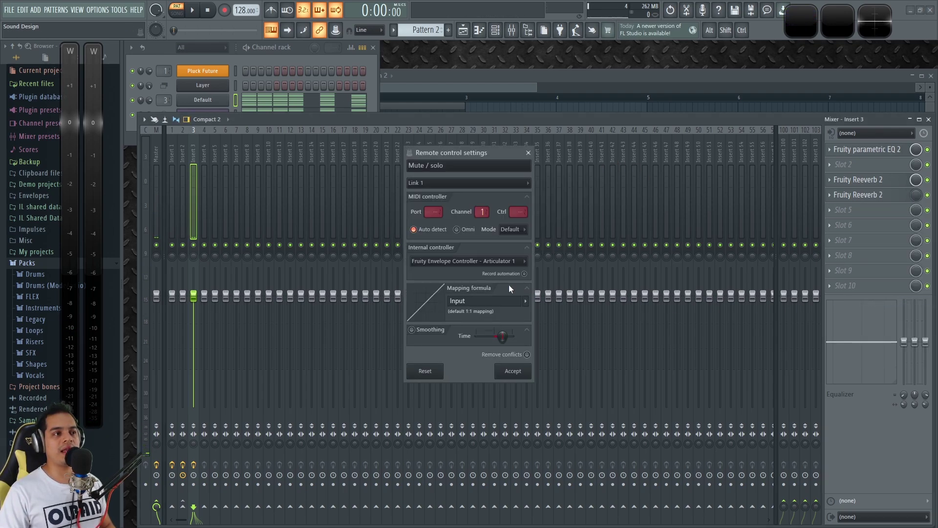
click(456, 262)
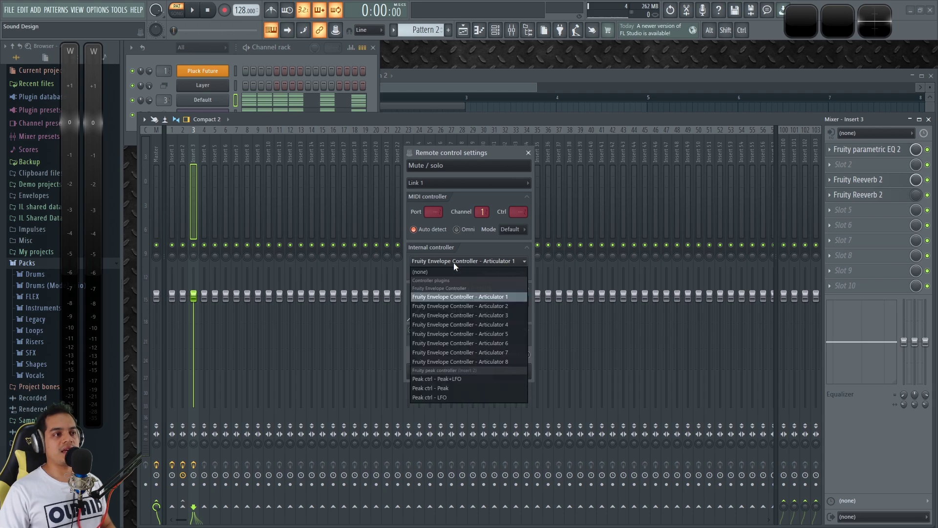
click(480, 297)
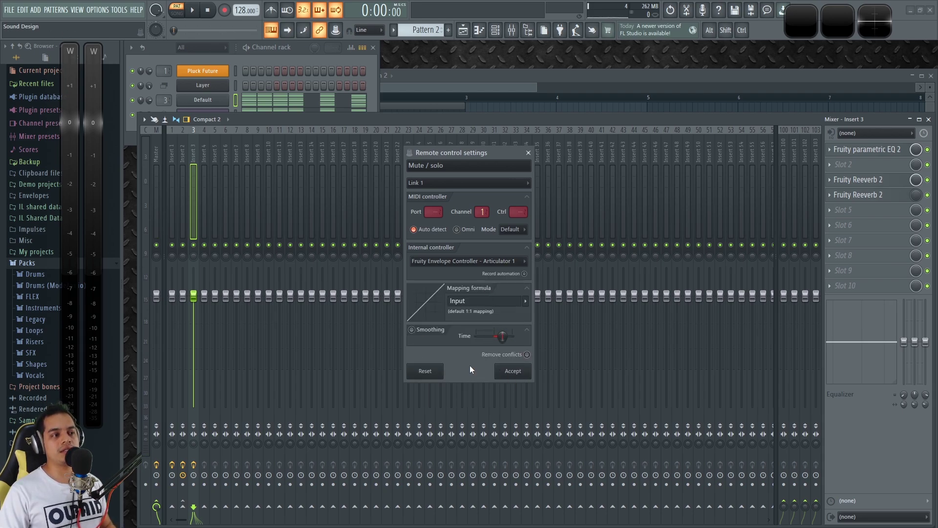
click(529, 153)
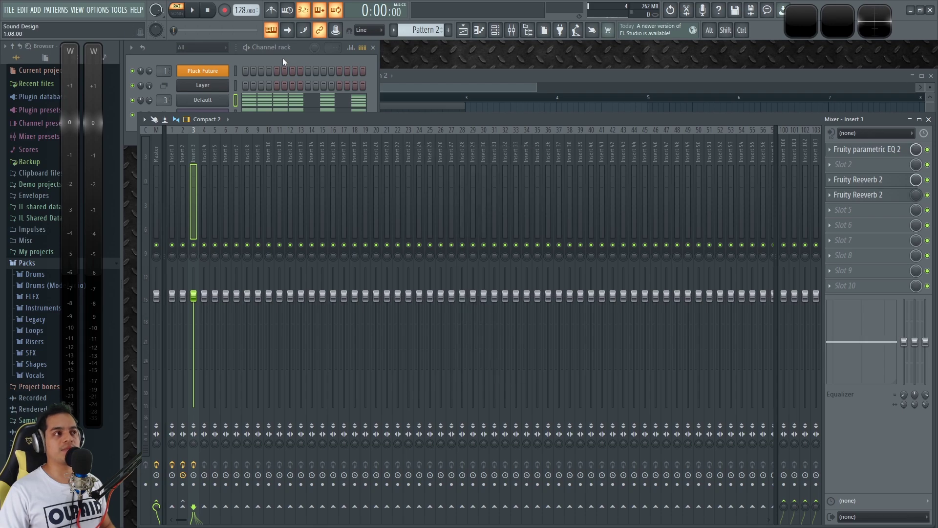
- Set Insert 3's first Fruity Reeverb 2 mix level to 0%, raise the second one's fully and briefly review the Fruity Envelope Controller envelope
click(920, 183)
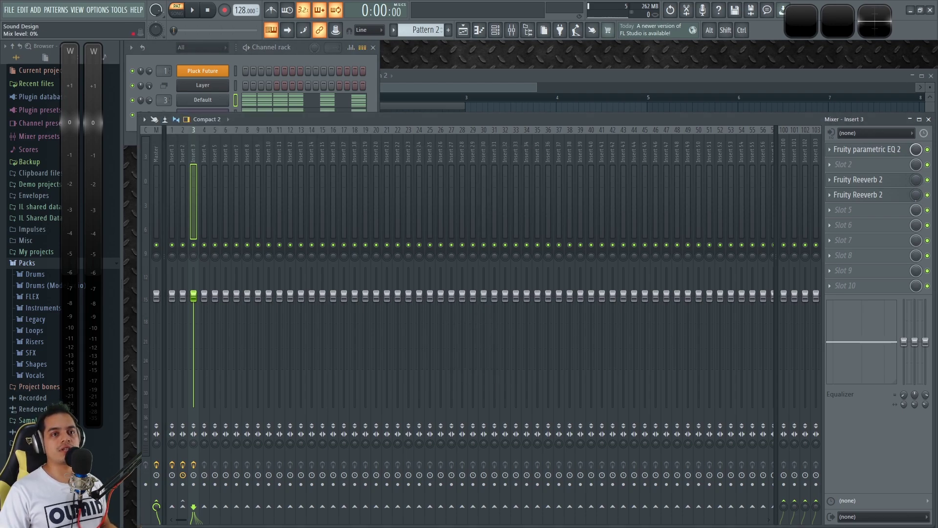
click(307, 54)
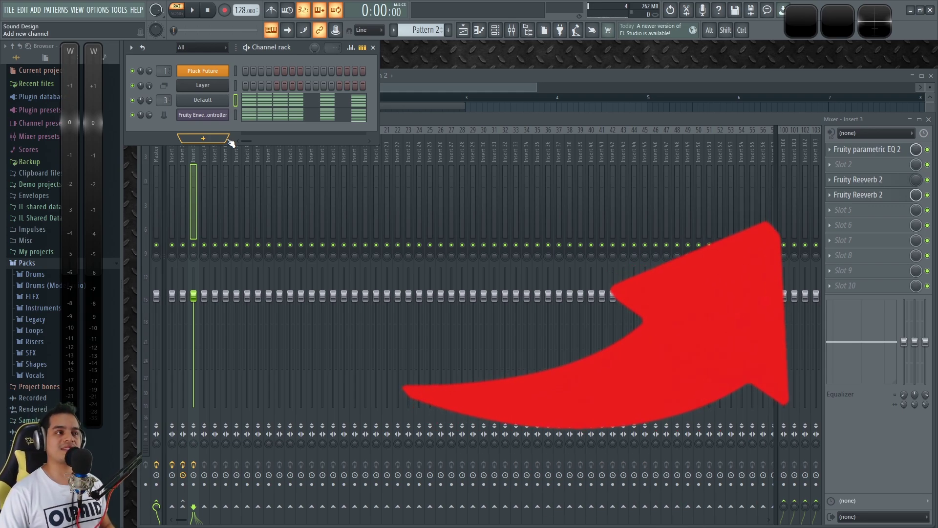
click(202, 115)
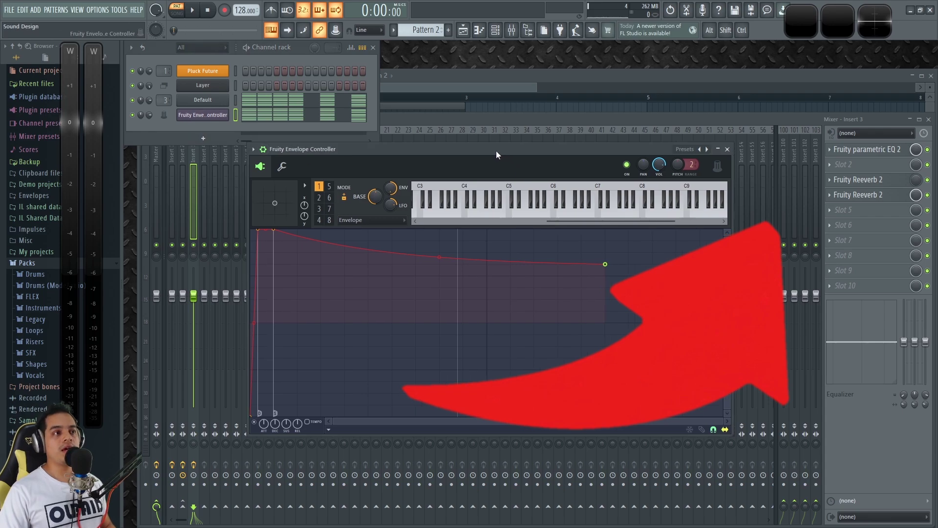
click(727, 149)
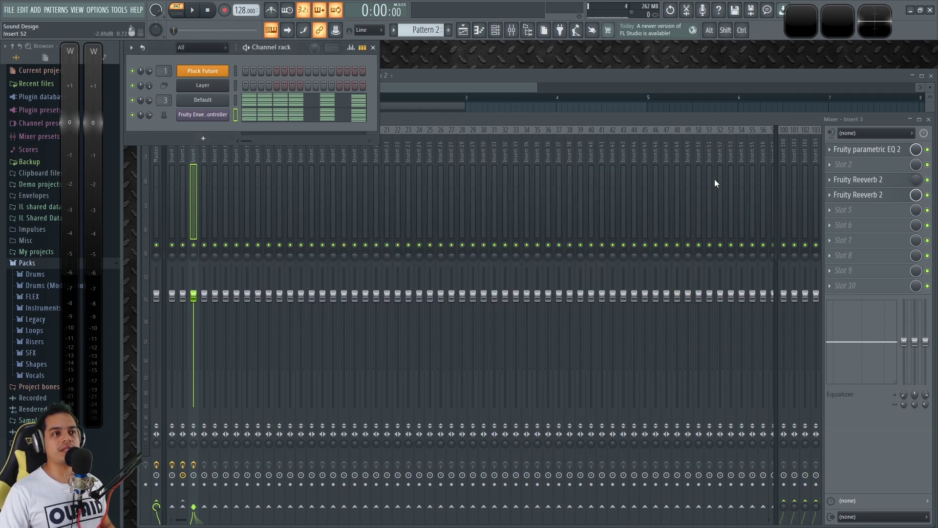
- Bring the channel rack forward, play Pattern 2 through the envelope-gated second Fruity Reeverb 2 and stop playback
click(928, 213)
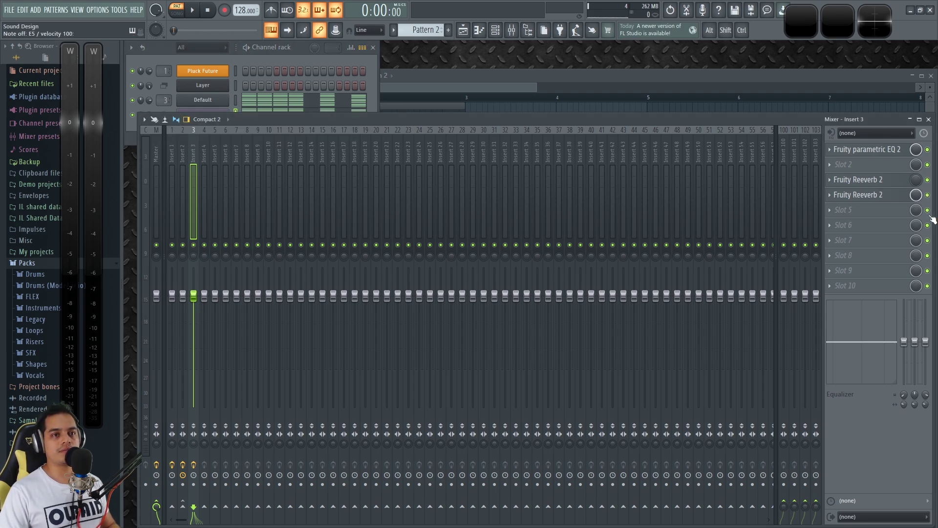
click(293, 47)
key(space)
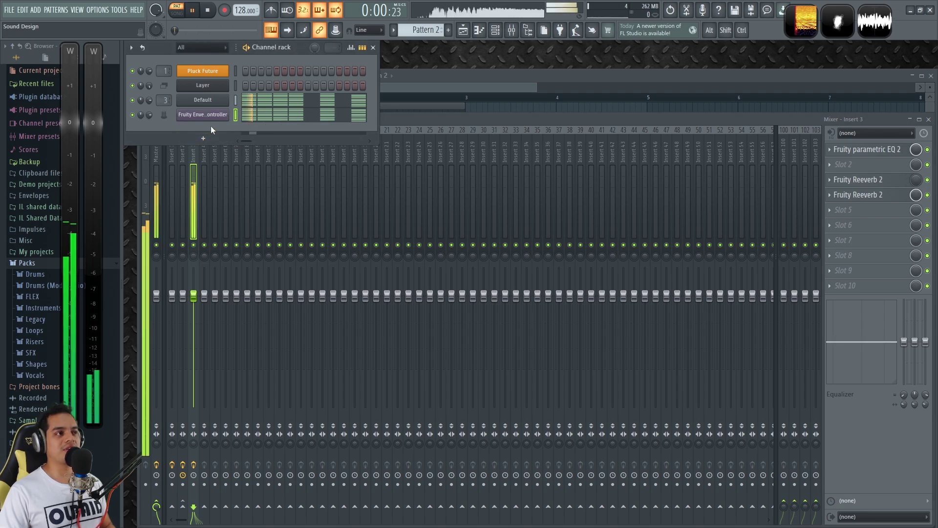
key(space)
- Open the enlarged Wave Candy spectrum display and audition the Default channel with the first Fruity Reeverb 2 active
click(796, 26)
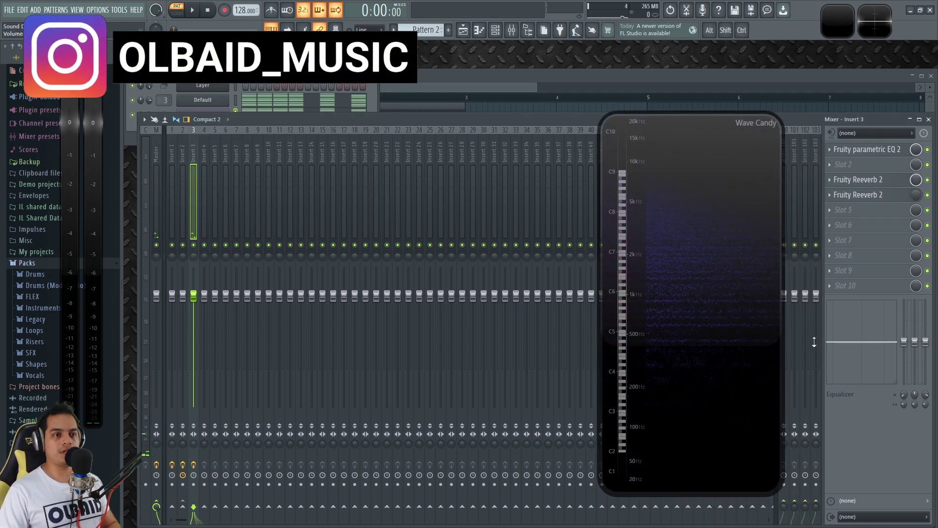
click(237, 84)
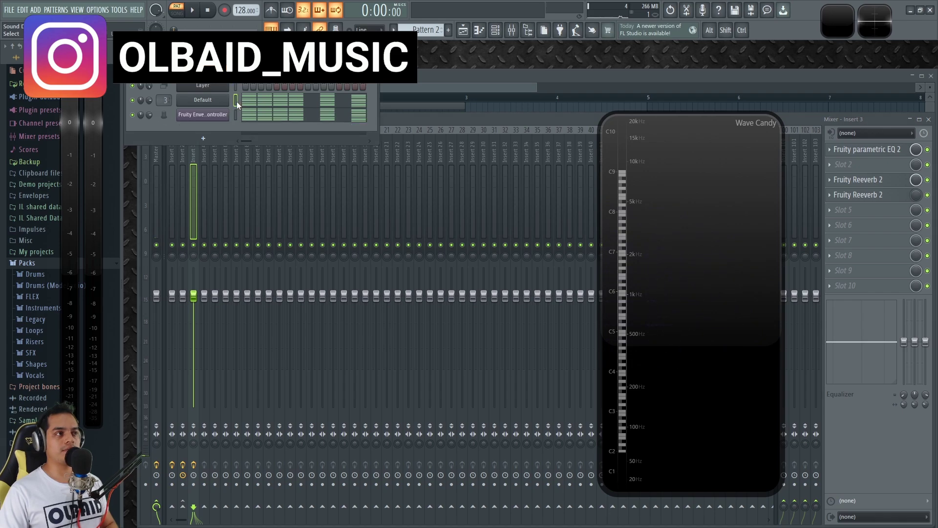
click(236, 102)
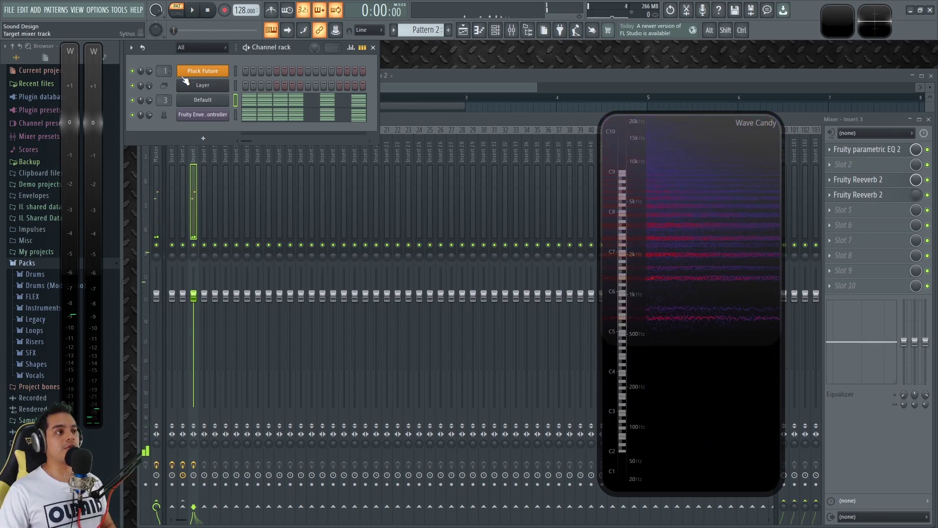
- Select the Layer channel, lower Insert 3's first Fruity Reeverb 2 mix level fully and raise the second one's to compare in Wave Candy
click(235, 85)
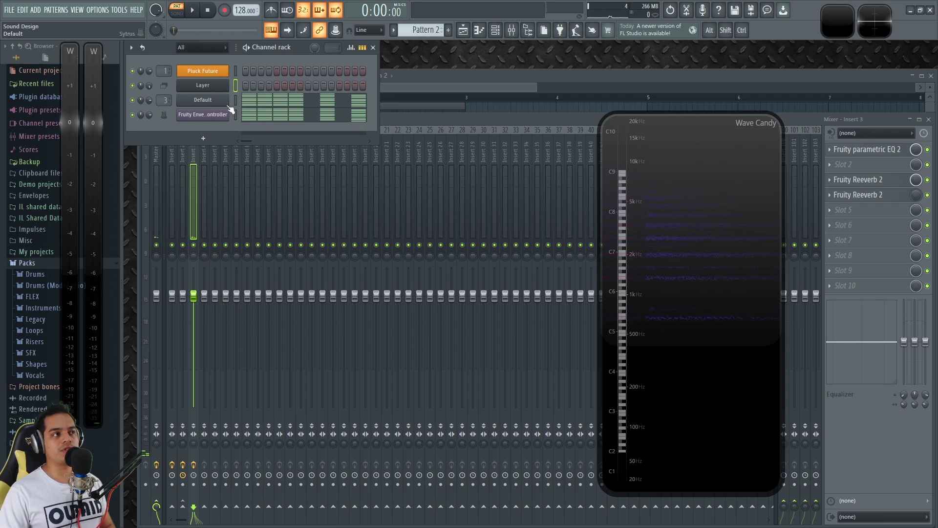
click(916, 185)
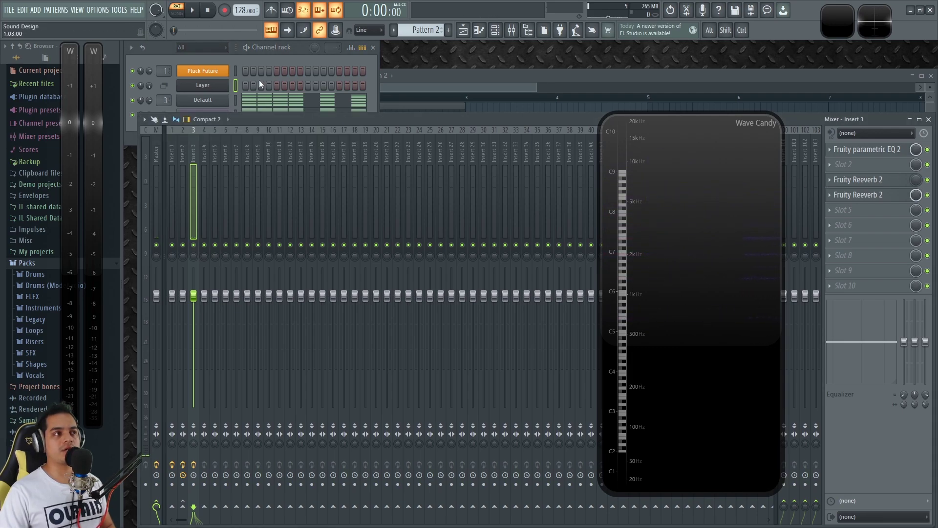
click(306, 47)
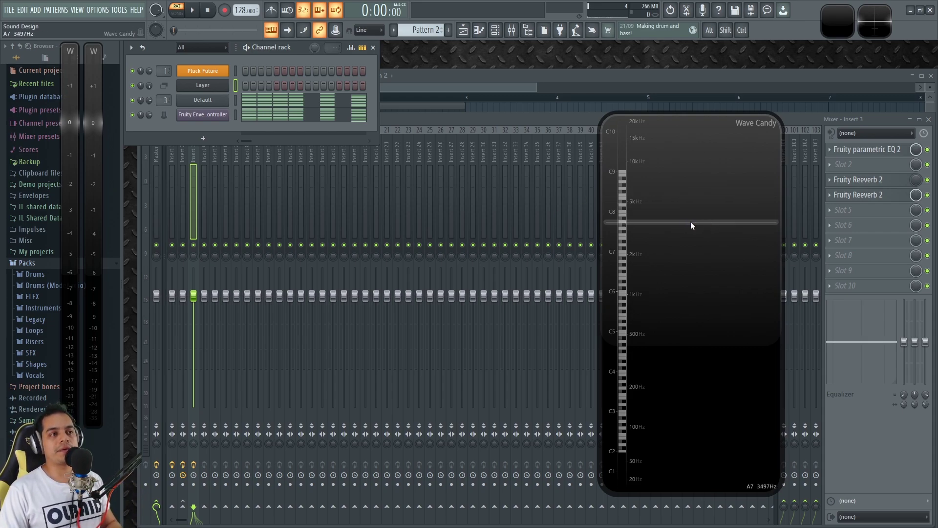
- Reopen Fruity Envelope Controller, lower Articulator 1's envelope end point below the centre line and bend the curve into a nearly straight decline
click(211, 115)
click(657, 257)
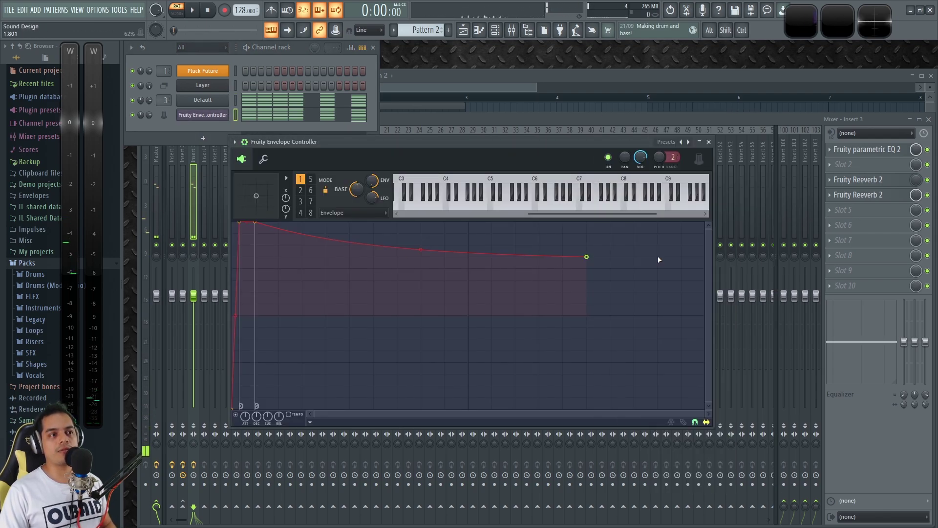
drag(586, 254, 610, 349)
drag(431, 325, 432, 280)
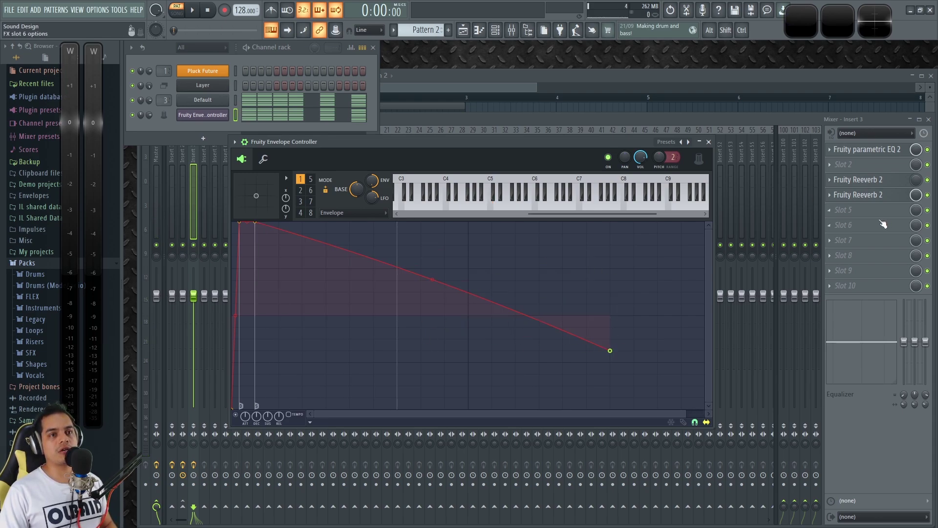
- Play test notes through the Layer channel, and raise Articulator 1's envelope end point close to maximum and earlier in time
click(235, 87)
key(q)
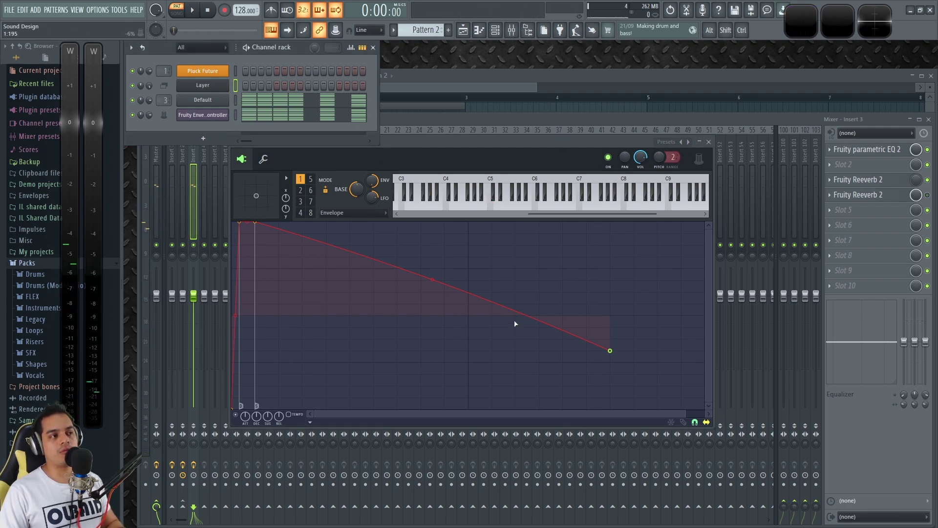
key(q)
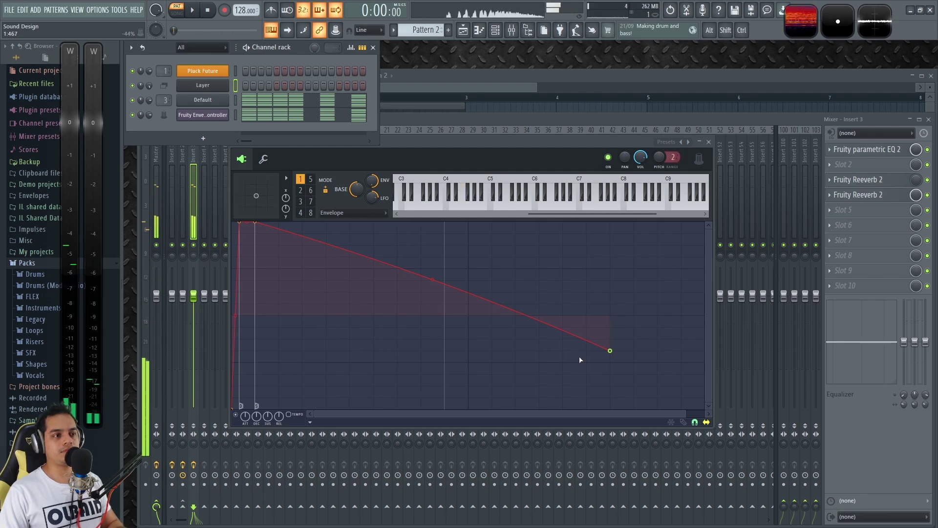
drag(610, 350, 515, 233)
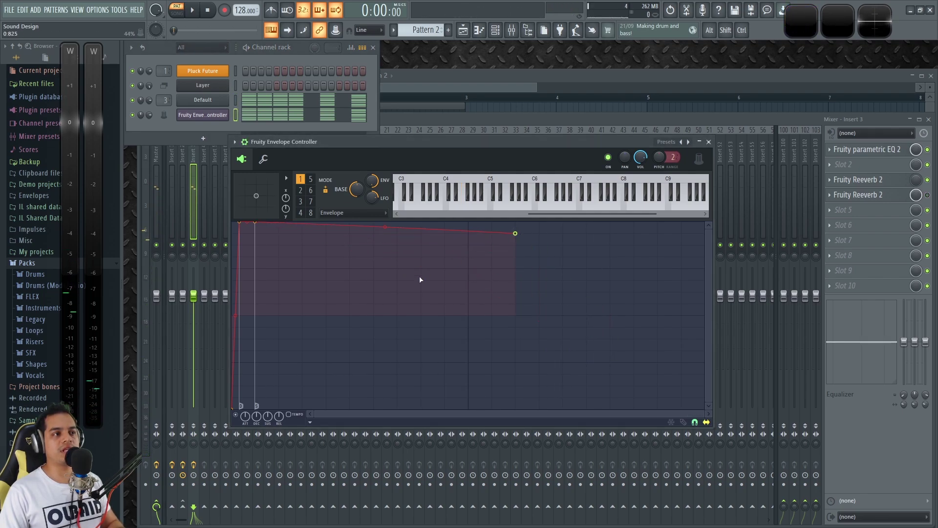
- Lengthen the attack ramp of Articulator 1's envelope considerably, play a test note and shorten the ramp back to a quick rise
scroll(276, 367, up, 5)
drag(383, 417, 238, 416)
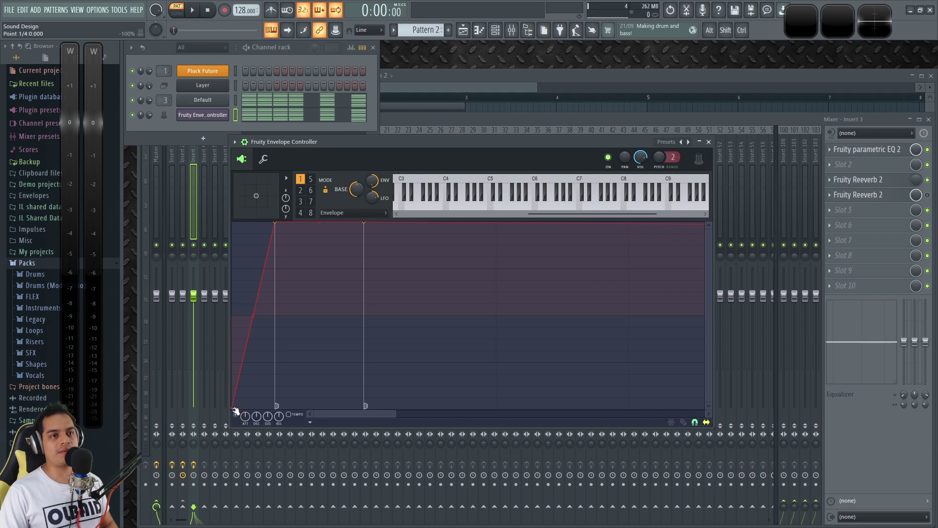
drag(277, 228, 426, 219)
drag(511, 215, 561, 260)
key(space)
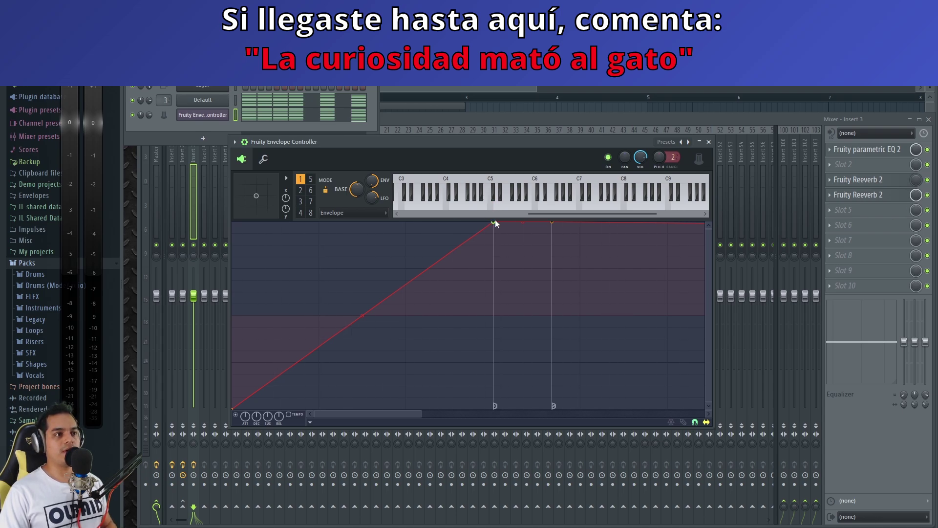
drag(495, 222, 247, 211)
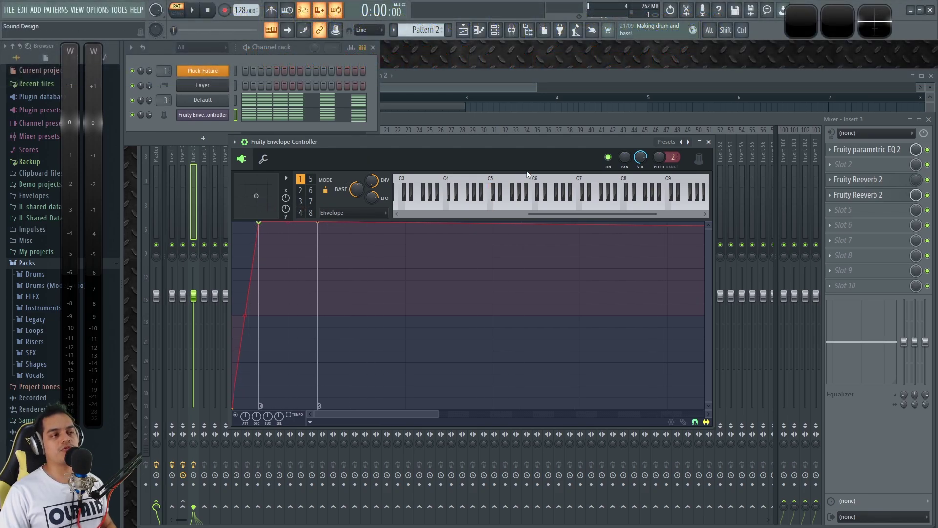